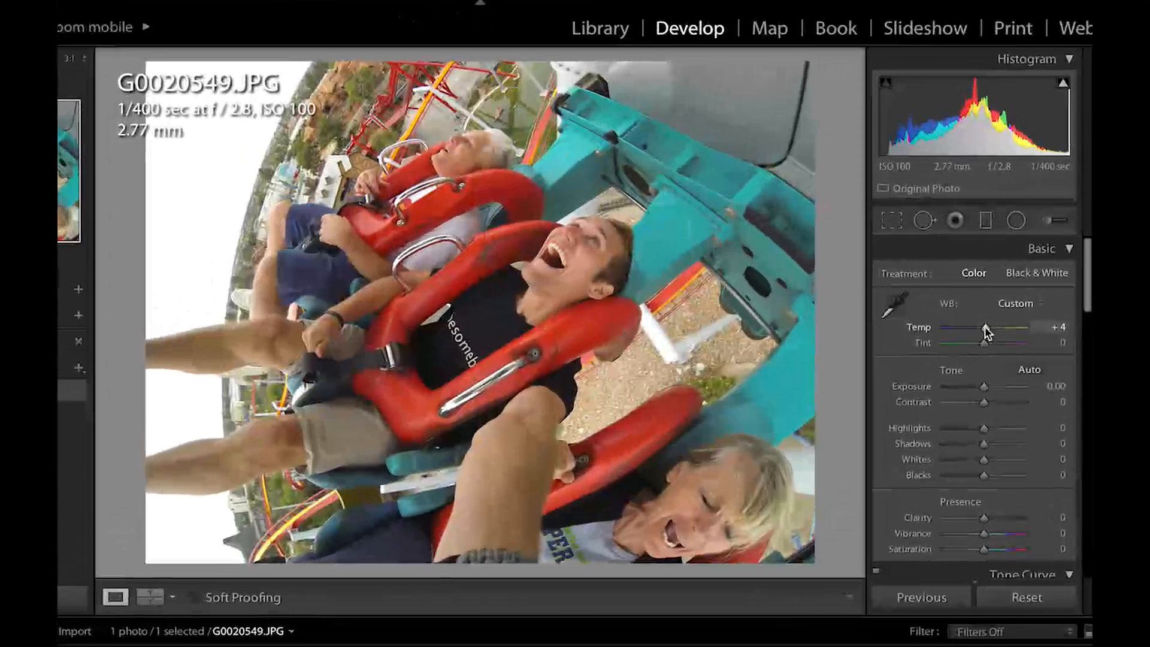
- Warm the photo's white balance slightly by setting the Temp value to +3
{"action": "left_click_drag", "start_coordinate": [991, 306], "coordinate": [993, 307]}
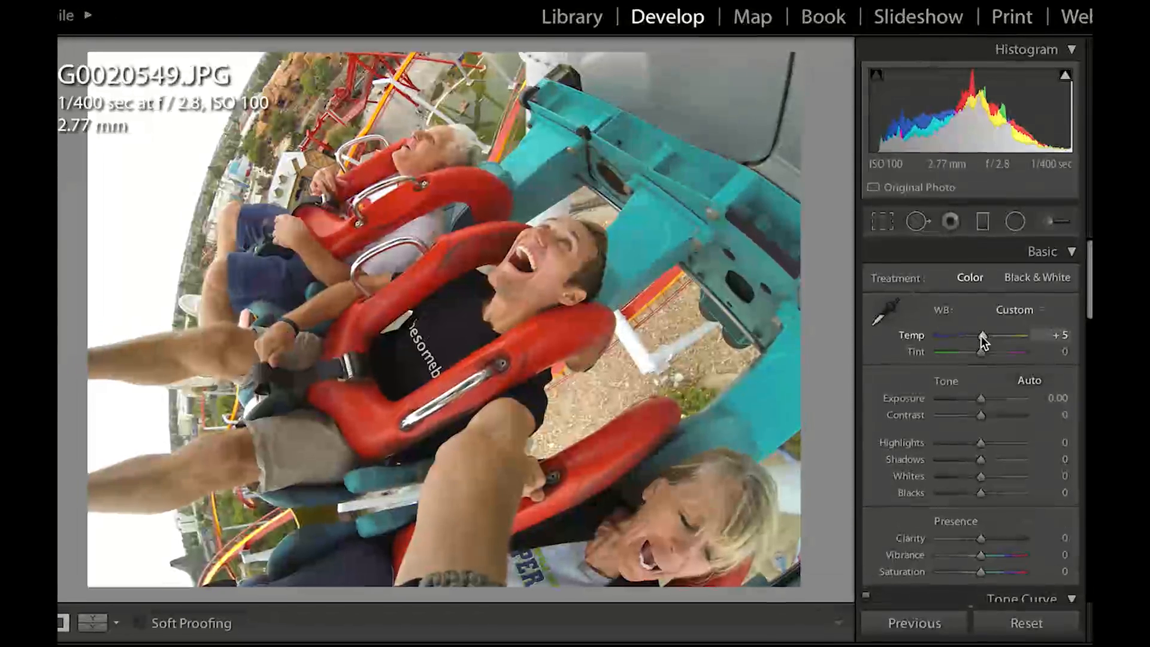
{"action": "double_click", "coordinate": [983, 336]}
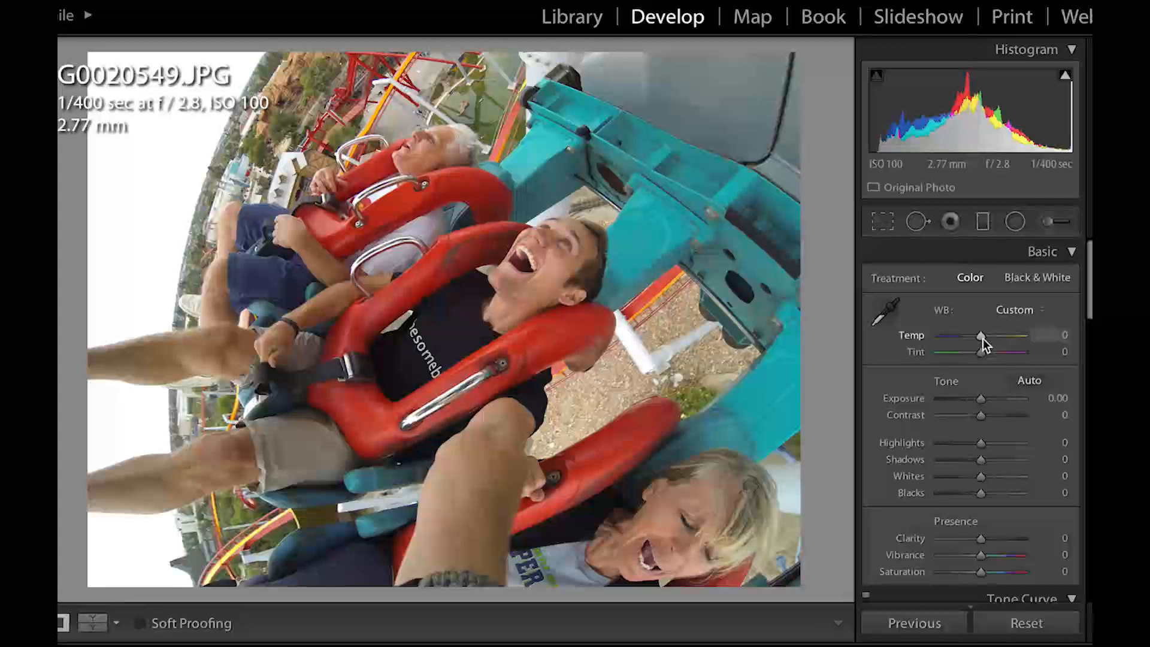
{"action": "left_click_drag", "start_coordinate": [982, 339], "coordinate": [985, 339]}
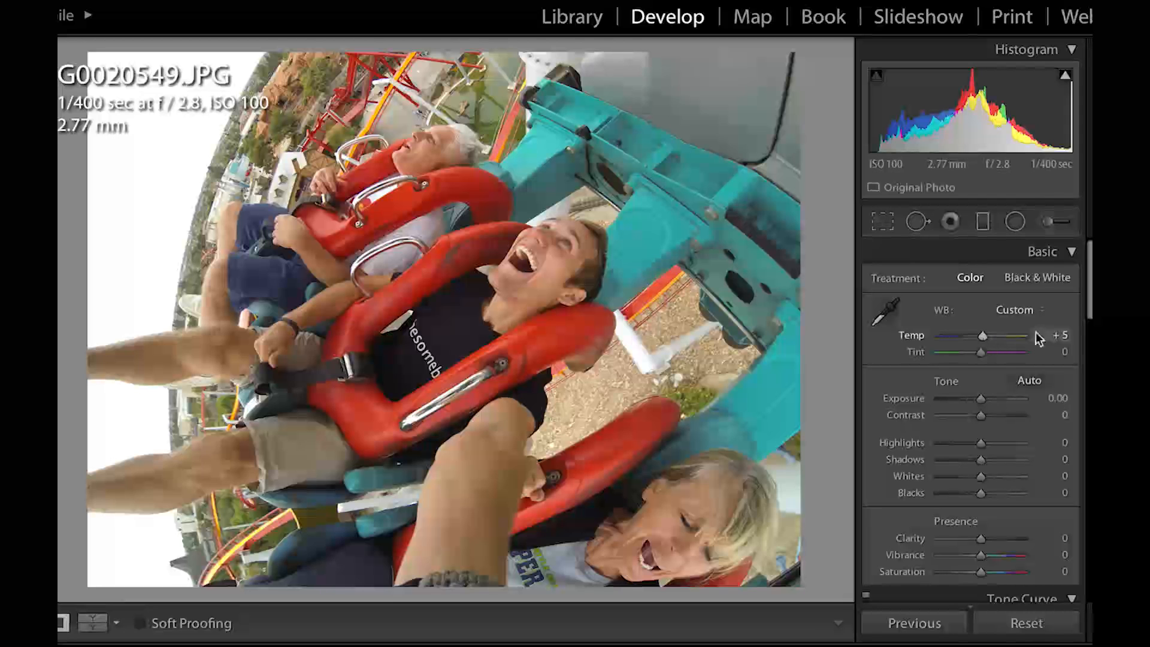
{"action": "left_click", "coordinate": [1066, 338]}
{"action": "type", "text": "3"}
{"action": "key", "text": "Return"}
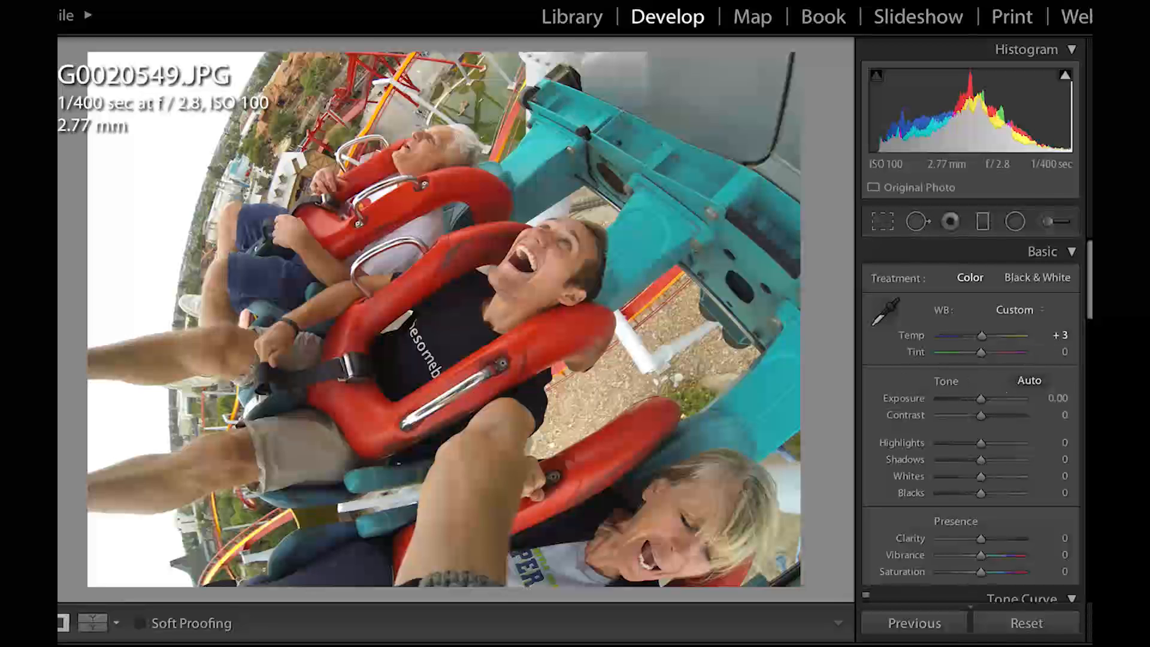
- Recover detail in the bright sky by lowering the photo's Highlights to −78
{"action": "scroll", "coordinate": [970, 328], "scroll_direction": "down", "scroll_amount": 2}
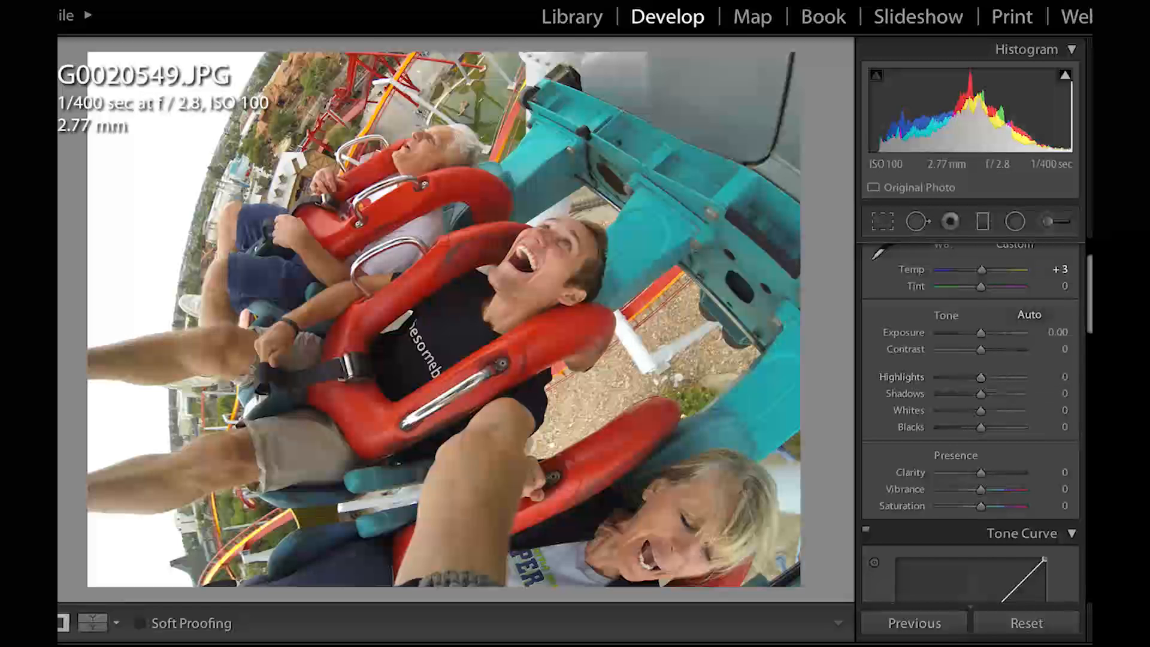
{"action": "scroll", "coordinate": [947, 440], "scroll_direction": "down", "scroll_amount": 3}
{"action": "scroll", "coordinate": [948, 440], "scroll_direction": "up", "scroll_amount": 2}
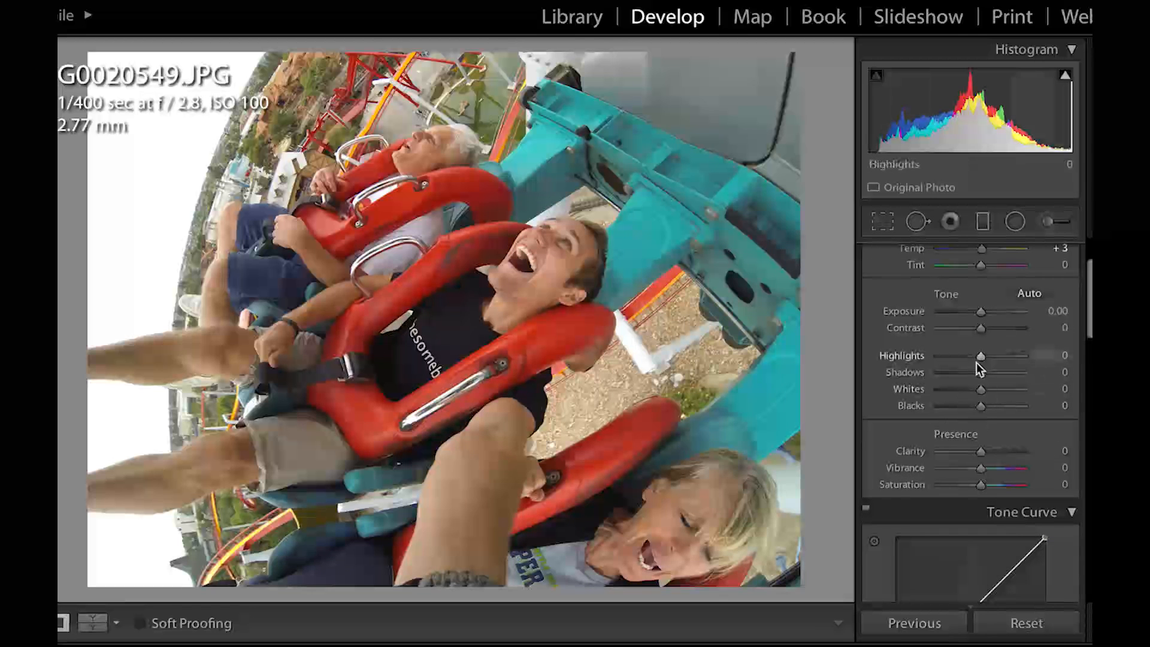
{"action": "left_click_drag", "start_coordinate": [983, 355], "coordinate": [960, 364]}
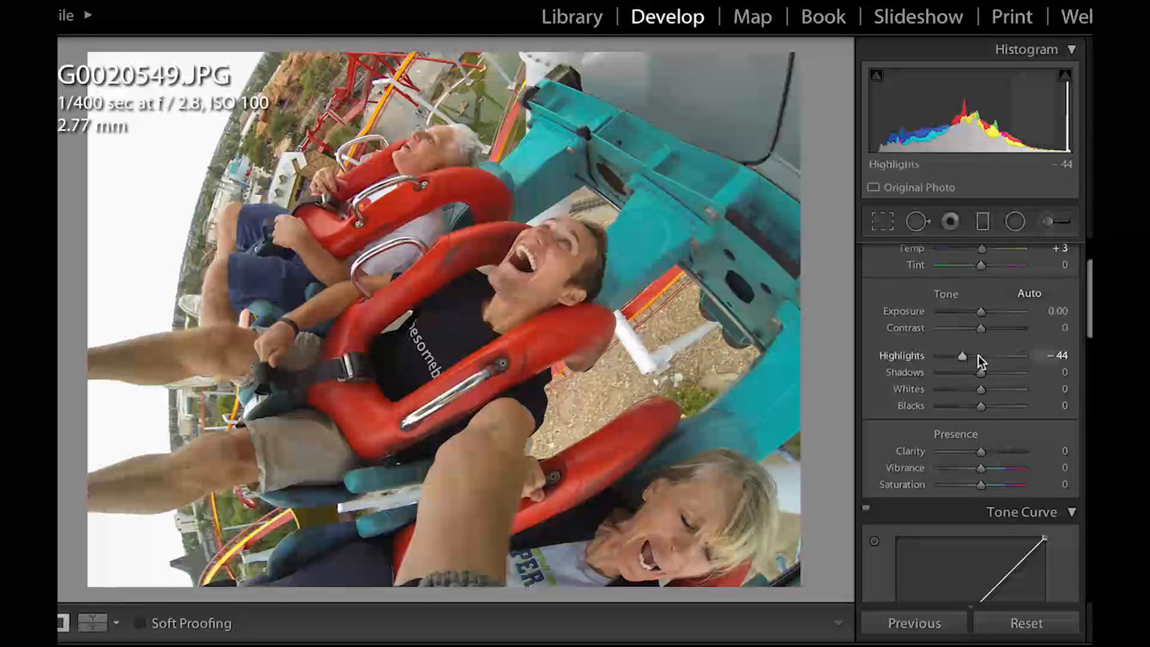
{"action": "mouse_move", "coordinate": [964, 358]}
{"action": "left_mouse_down"}
{"action": "mouse_move", "coordinate": [1035, 362]}
{"action": "mouse_move", "coordinate": [918, 368]}
{"action": "mouse_move", "coordinate": [950, 370]}
{"action": "left_mouse_up"}
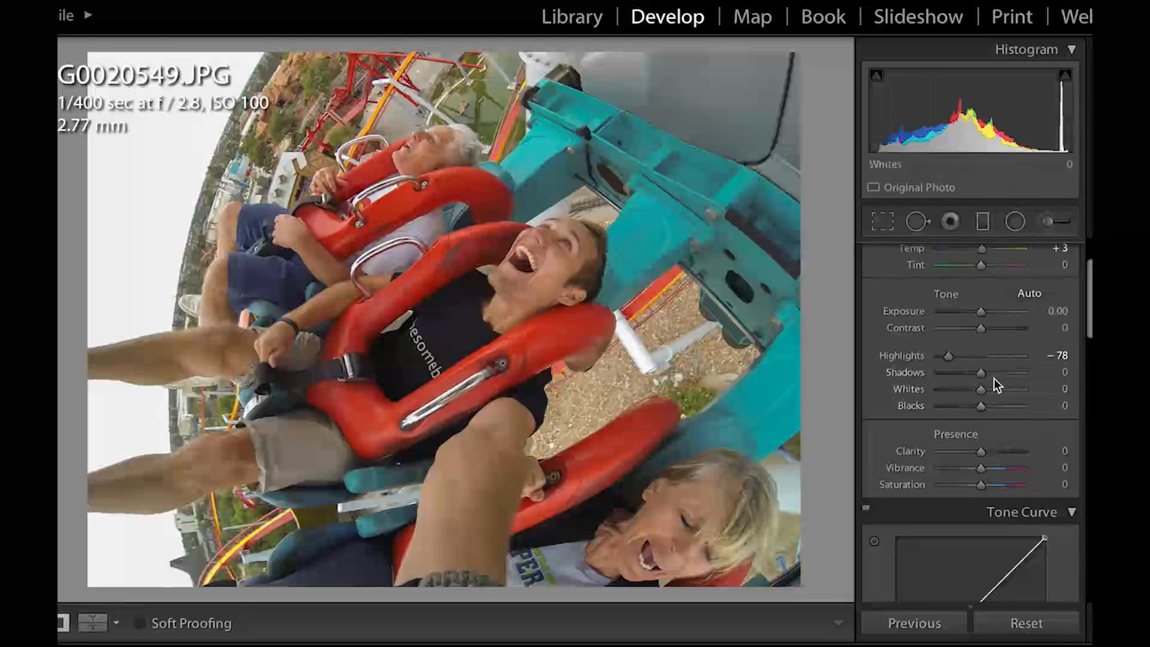
- Keep Shadows at 0, and set the photo's Whites to +24 and Blacks to −12
{"action": "left_click_drag", "start_coordinate": [987, 377], "coordinate": [982, 376]}
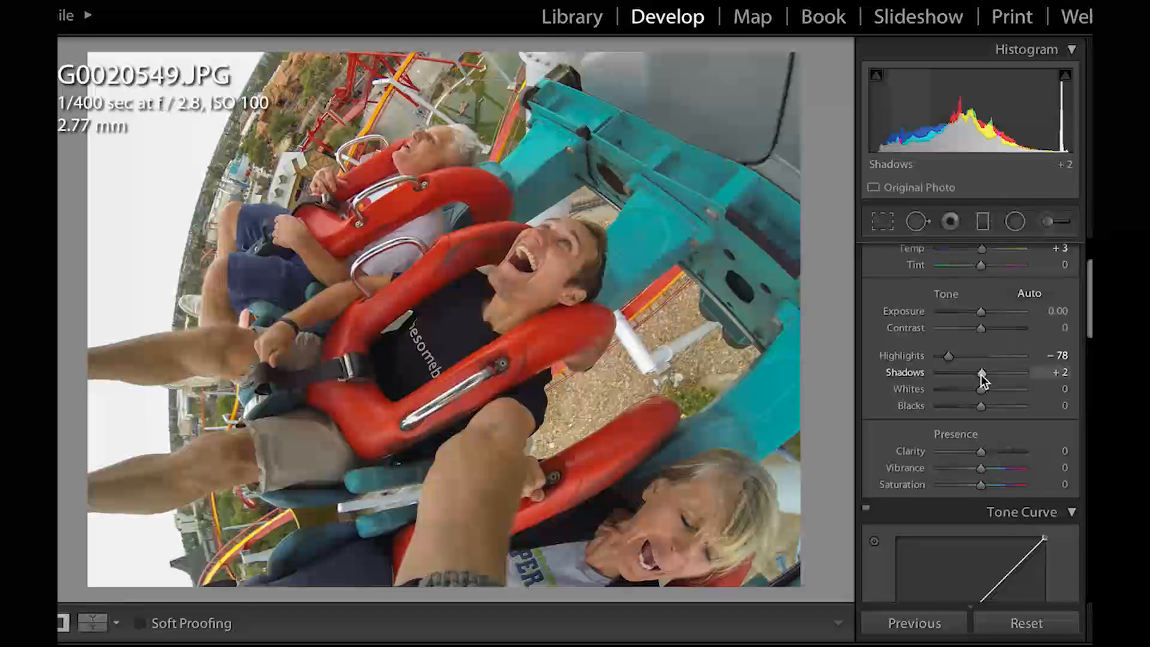
{"action": "mouse_move", "coordinate": [982, 375]}
{"action": "left_mouse_down"}
{"action": "mouse_move", "coordinate": [1037, 380]}
{"action": "mouse_move", "coordinate": [987, 376]}
{"action": "left_mouse_up"}
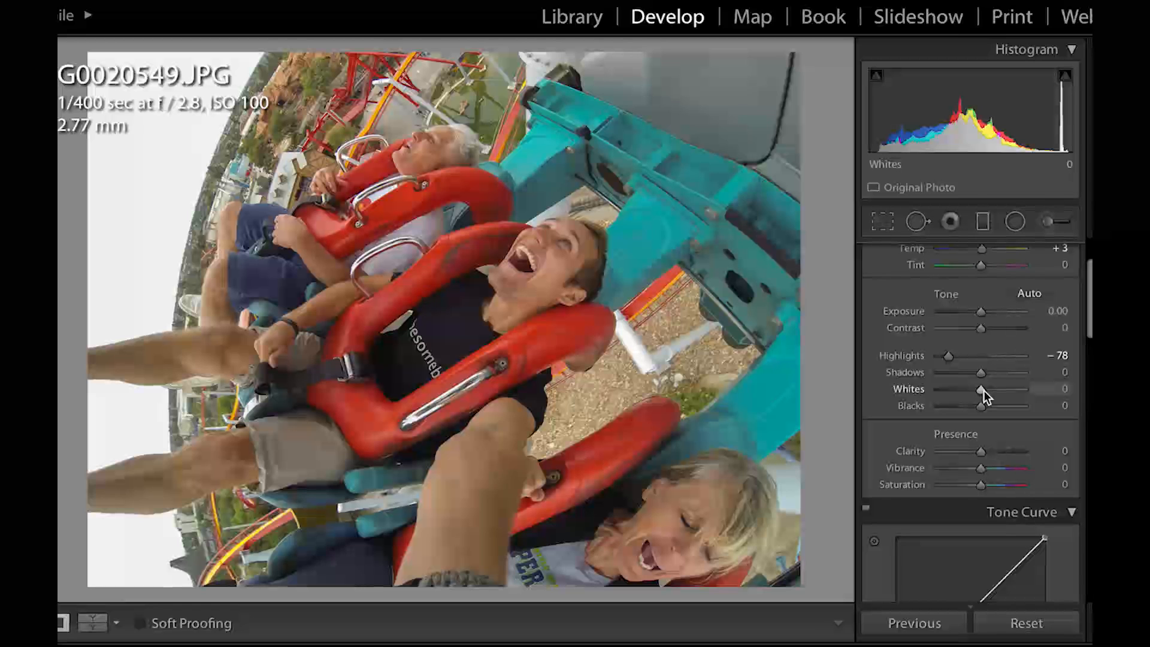
{"action": "left_click_drag", "start_coordinate": [982, 390], "coordinate": [977, 390]}
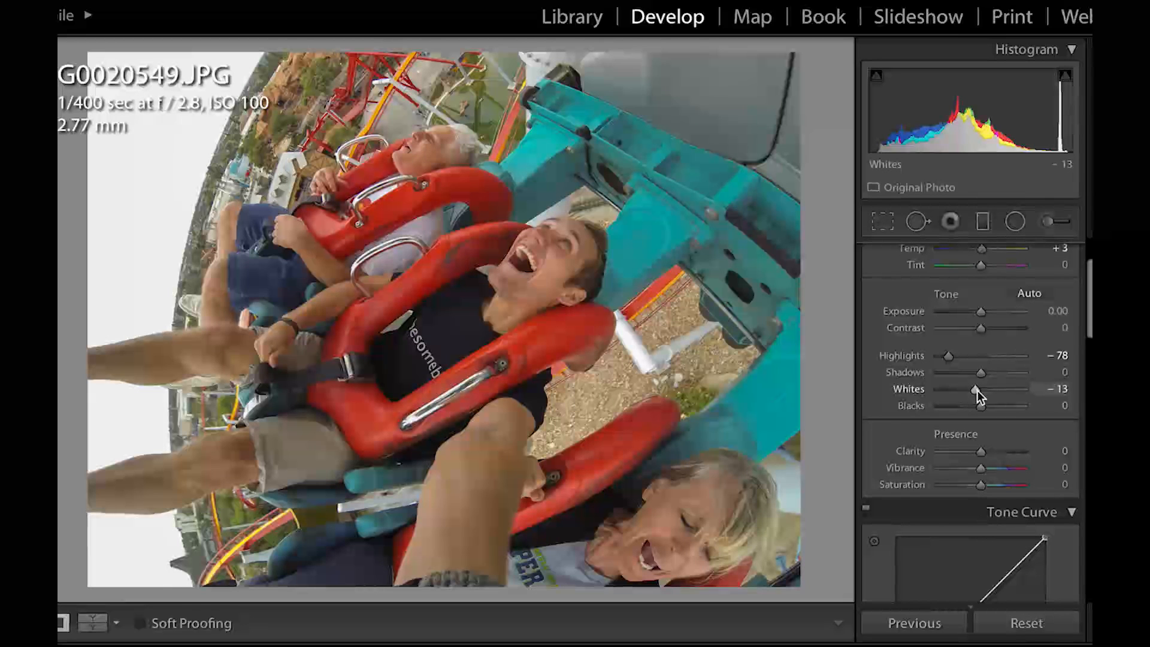
{"action": "left_click_drag", "start_coordinate": [976, 390], "coordinate": [992, 391]}
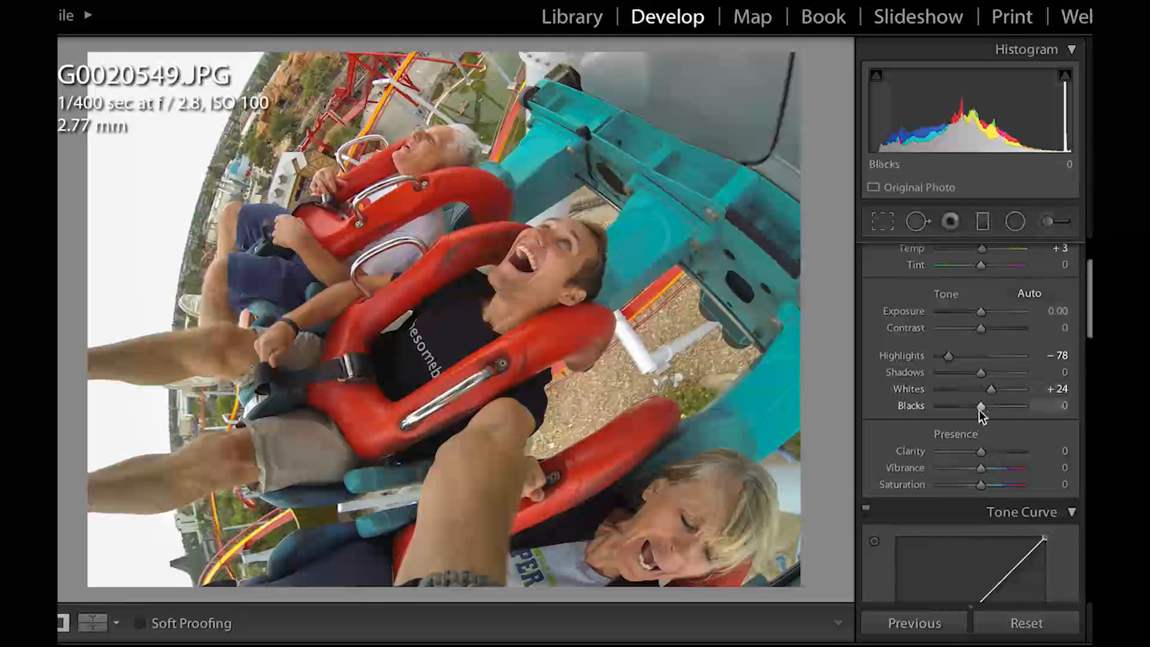
{"action": "left_click_drag", "start_coordinate": [980, 407], "coordinate": [976, 407]}
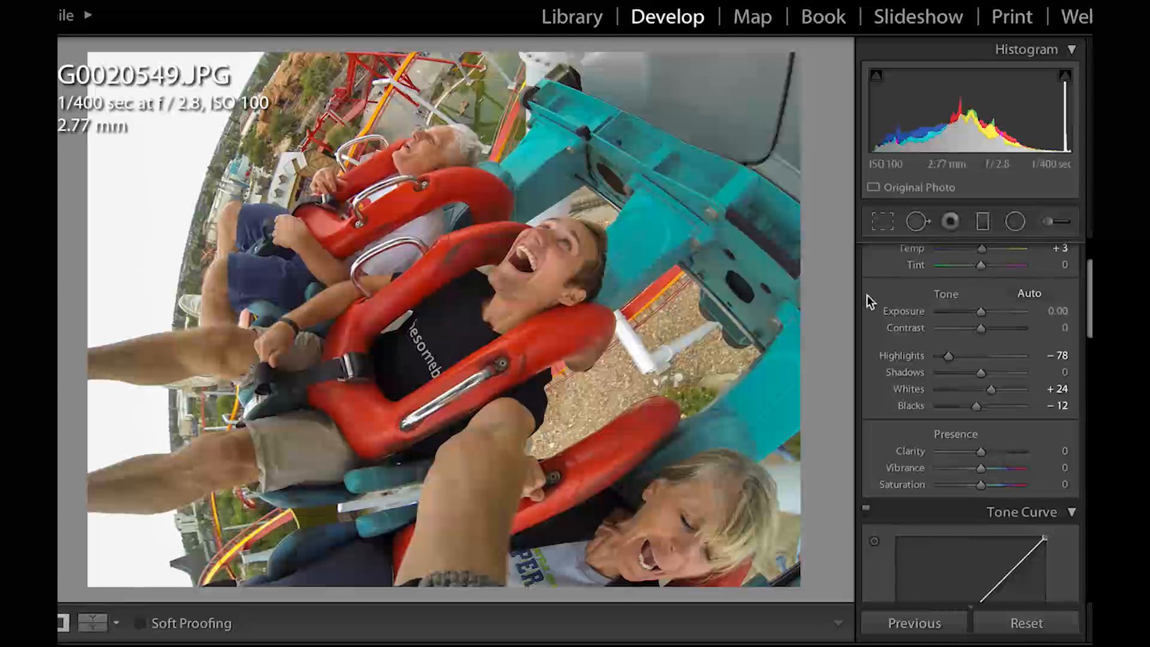
- Compare the before and after versions of the photo, and return to the single-image view
{"action": "left_click", "coordinate": [92, 622]}
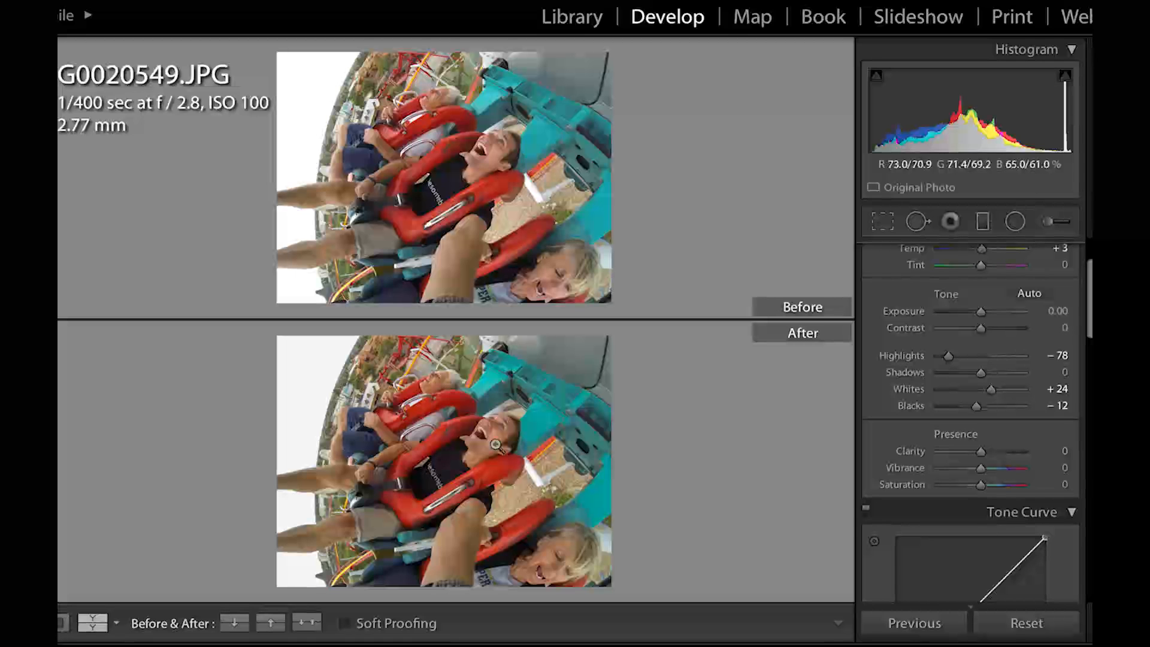
{"action": "left_click", "coordinate": [62, 624]}
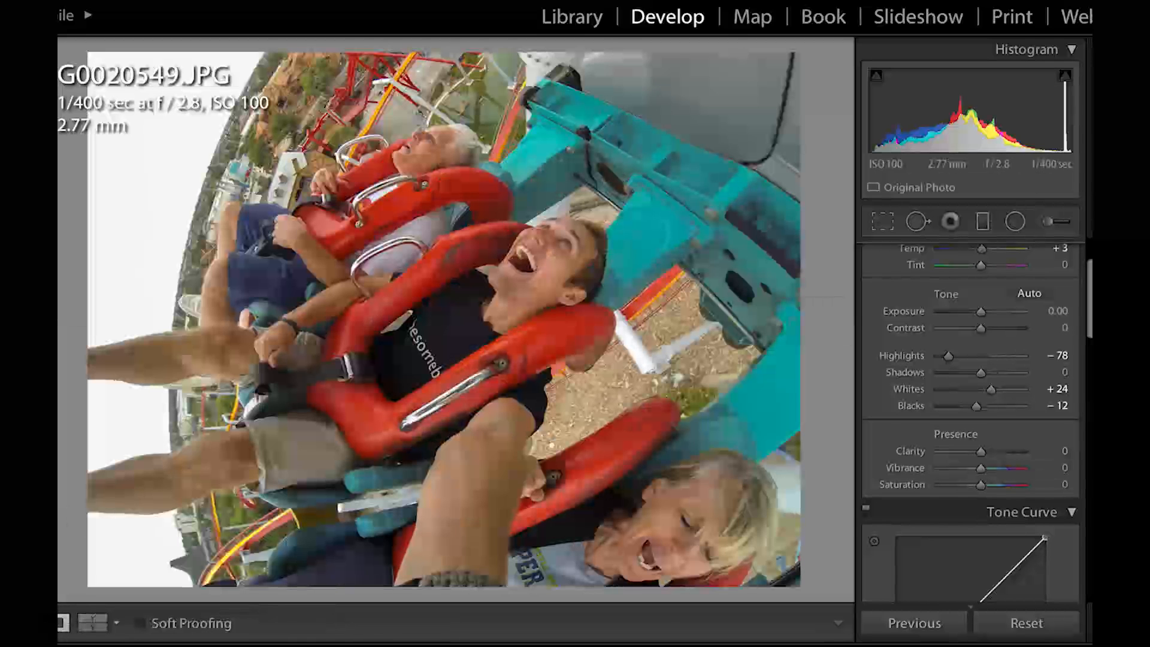
- Try a Clarity of +100 on the photo, and settle on a Clarity of +15
{"action": "scroll", "coordinate": [1019, 336], "scroll_direction": "down", "scroll_amount": 4}
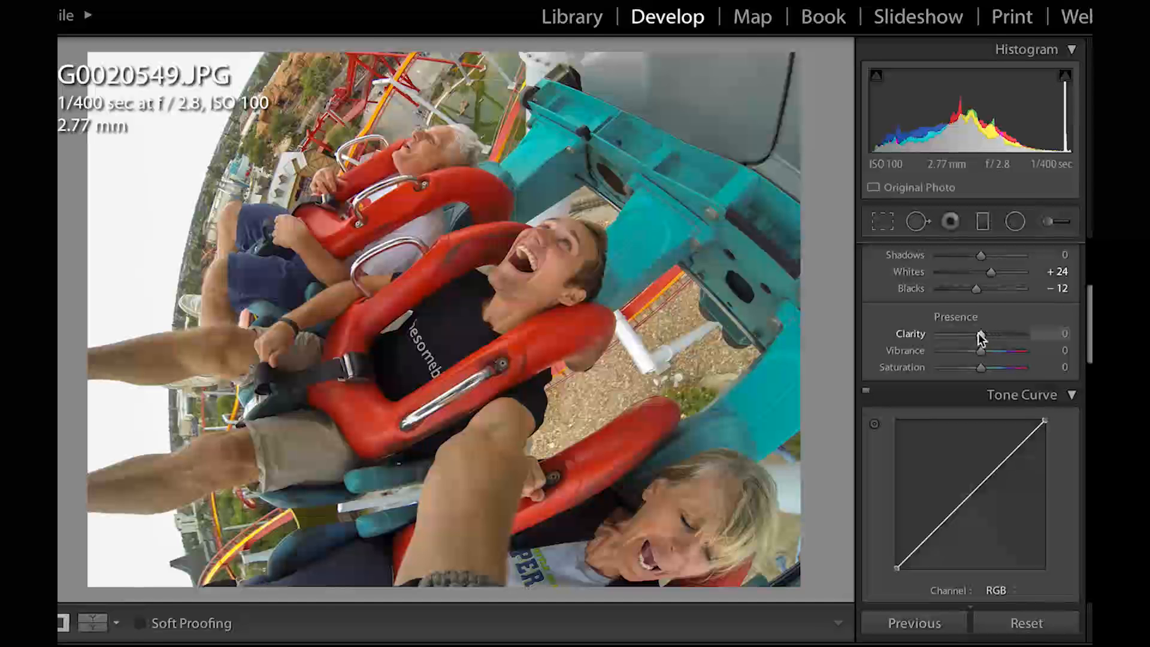
{"action": "left_click_drag", "start_coordinate": [982, 338], "coordinate": [1024, 341]}
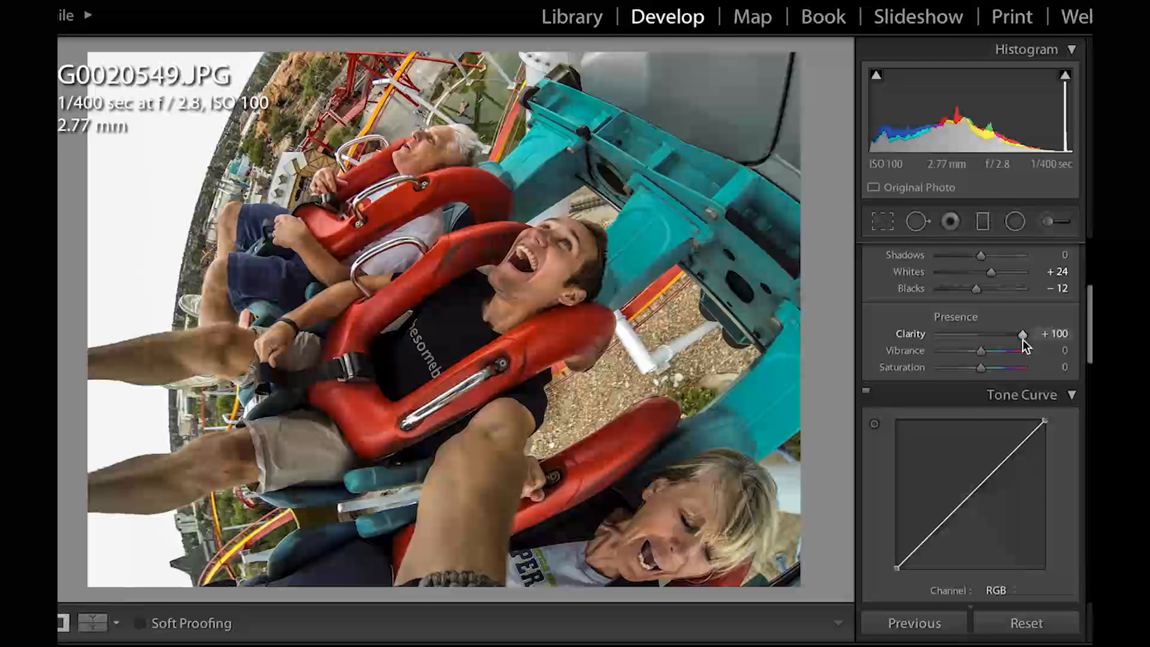
{"action": "left_click_drag", "start_coordinate": [1024, 339], "coordinate": [984, 341]}
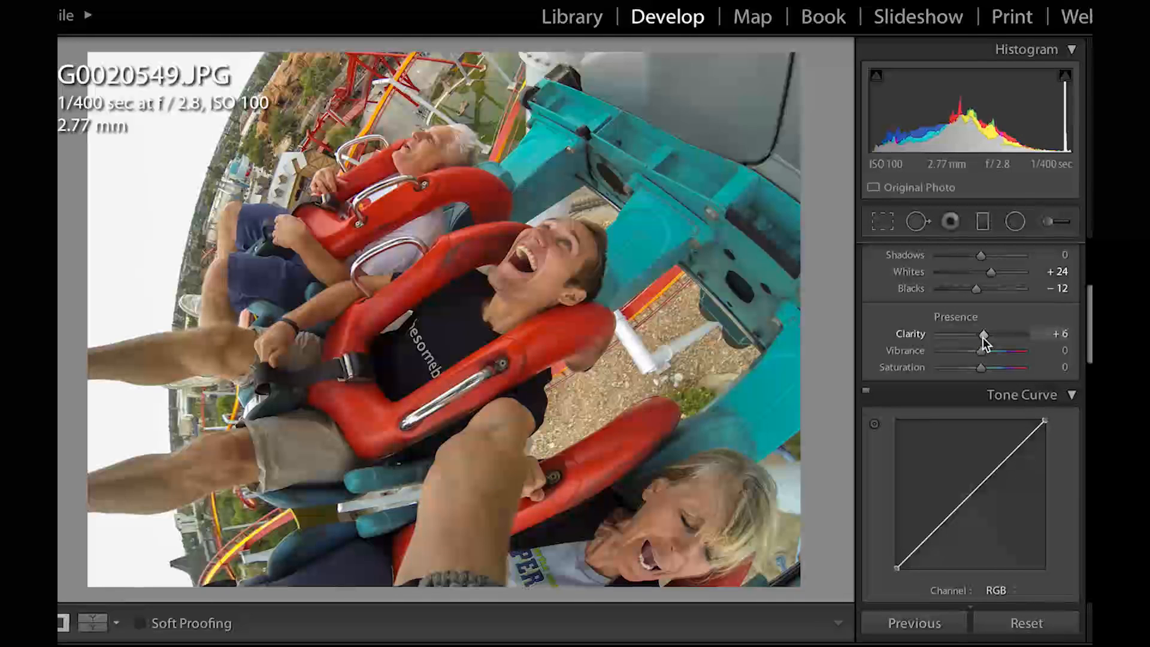
{"action": "left_click_drag", "start_coordinate": [985, 343], "coordinate": [986, 342]}
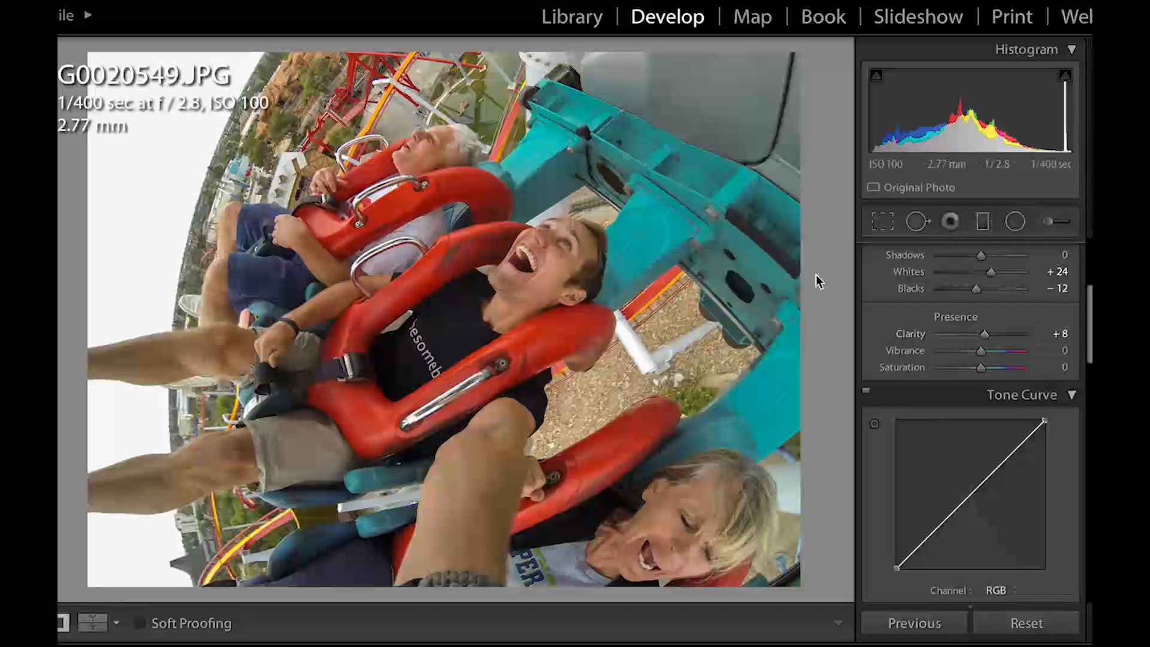
{"action": "left_click_drag", "start_coordinate": [985, 333], "coordinate": [987, 334]}
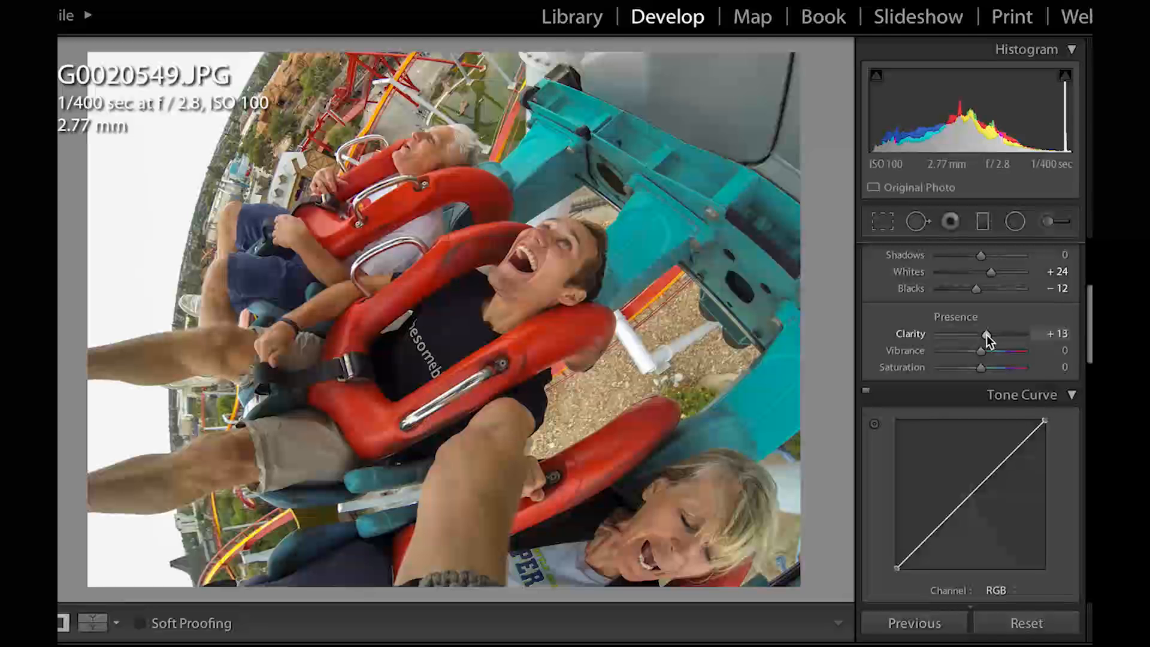
{"action": "left_click_drag", "start_coordinate": [986, 334], "coordinate": [988, 334]}
- Boost the muted colors of the photo by raising Vibrance to +18
{"action": "scroll", "coordinate": [951, 343], "scroll_direction": "up", "scroll_amount": 4}
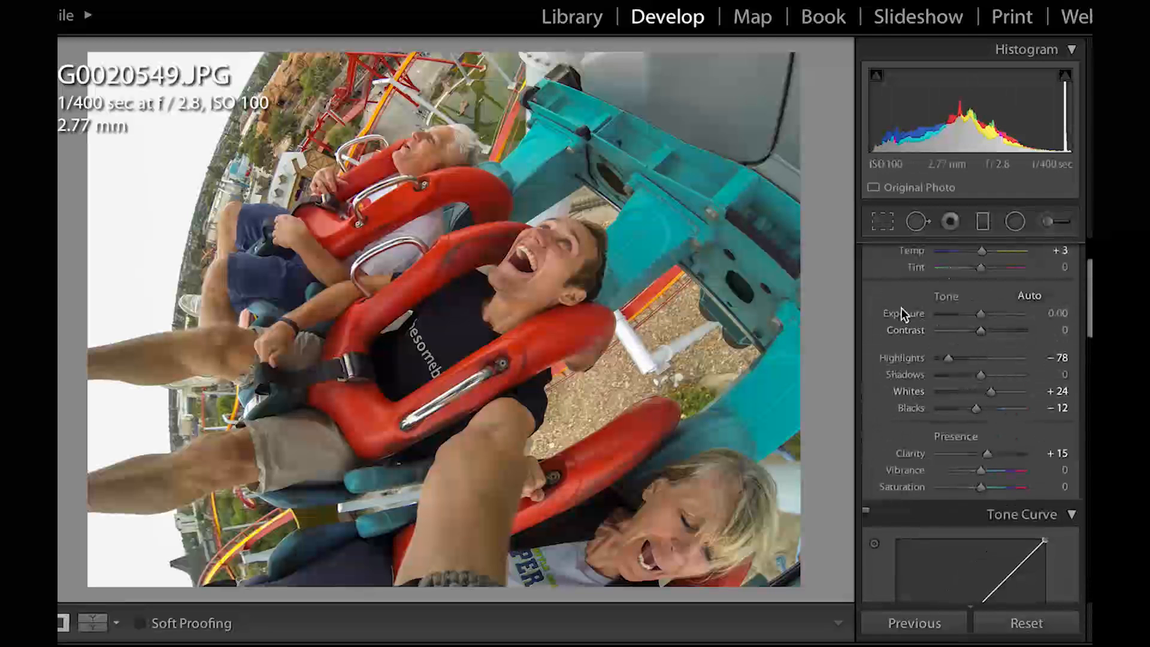
{"action": "scroll", "coordinate": [1021, 387], "scroll_direction": "down", "scroll_amount": 2}
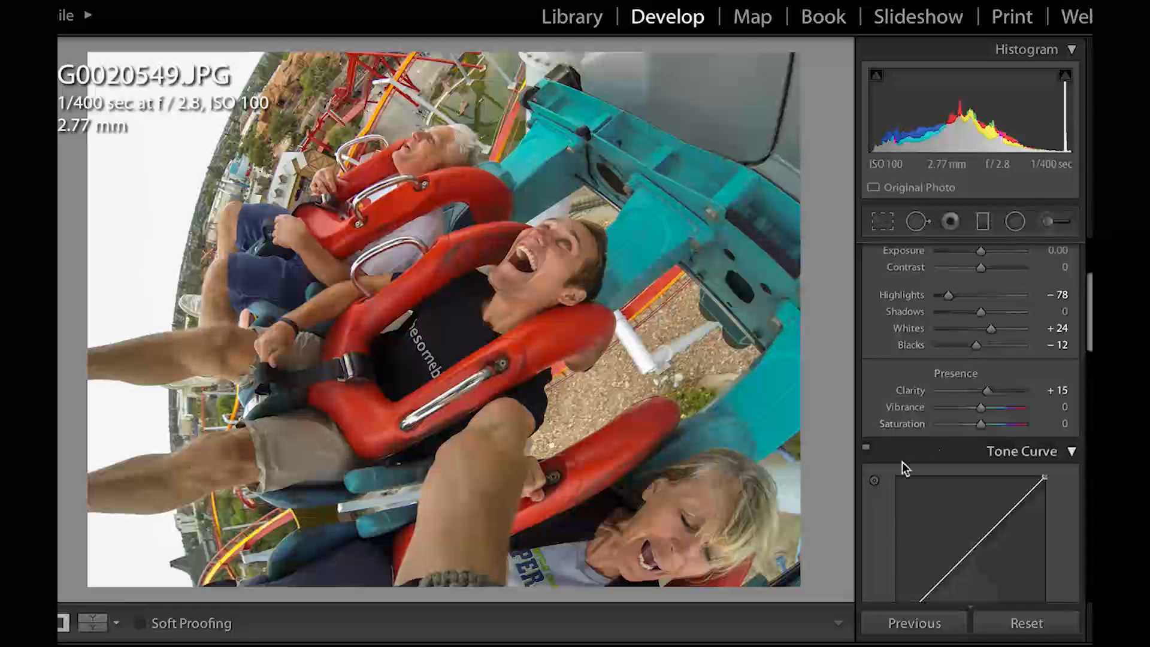
{"action": "scroll", "coordinate": [996, 418], "scroll_direction": "down", "scroll_amount": 1}
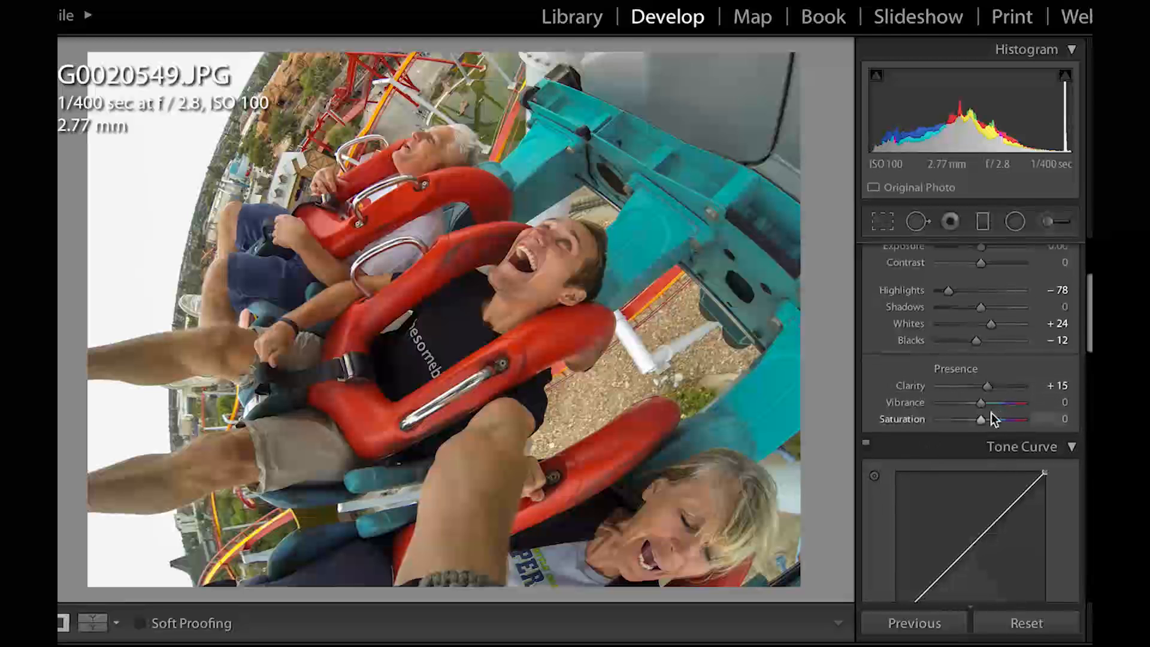
{"action": "scroll", "coordinate": [1059, 390], "scroll_direction": "down", "scroll_amount": 1}
{"action": "scroll", "coordinate": [1059, 394], "scroll_direction": "down", "scroll_amount": 2}
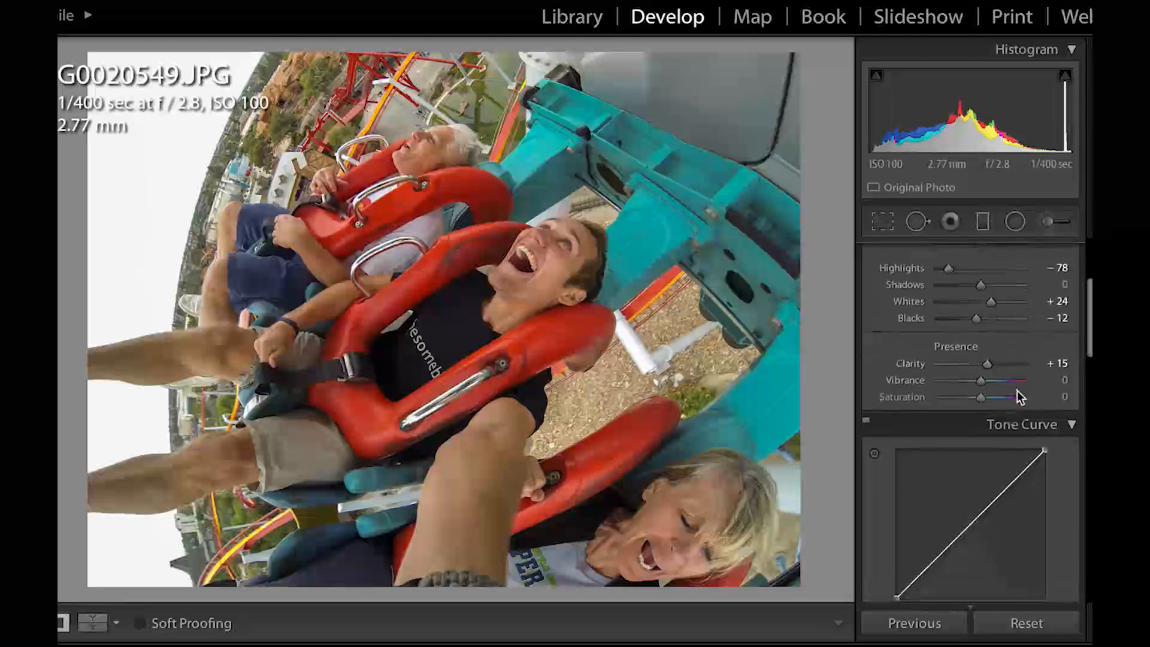
{"action": "left_click", "coordinate": [983, 382]}
{"action": "mouse_move", "coordinate": [983, 382]}
{"action": "left_mouse_down"}
{"action": "mouse_move", "coordinate": [1024, 383]}
{"action": "mouse_move", "coordinate": [989, 389]}
{"action": "left_mouse_up"}
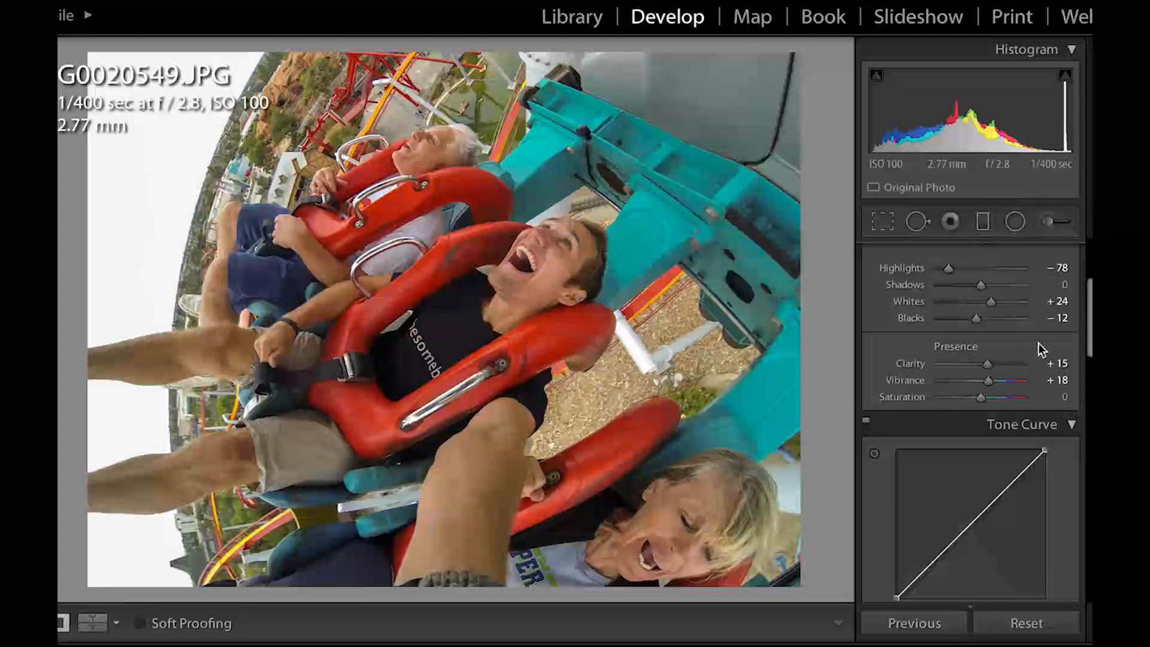
- Add a highlights point on the RGB tone curve and raise it slightly to about 76.1 / 79.2 %
{"action": "left_click_drag", "start_coordinate": [1089, 318], "coordinate": [1090, 345]}
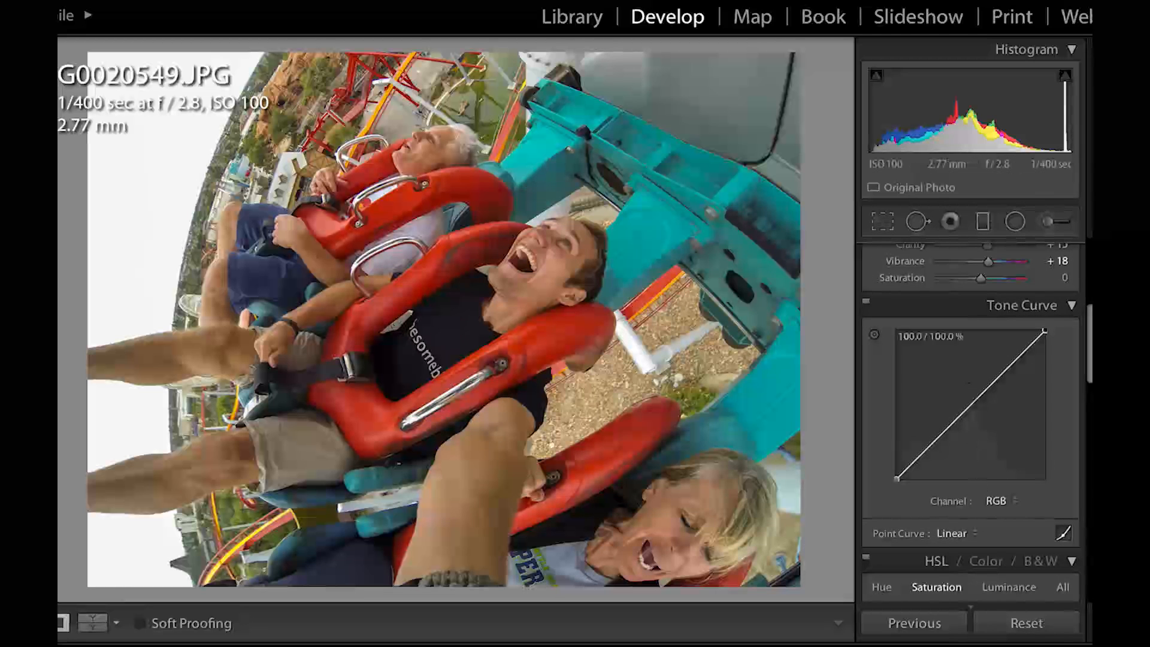
{"action": "left_click_drag", "start_coordinate": [1089, 343], "coordinate": [1089, 357]}
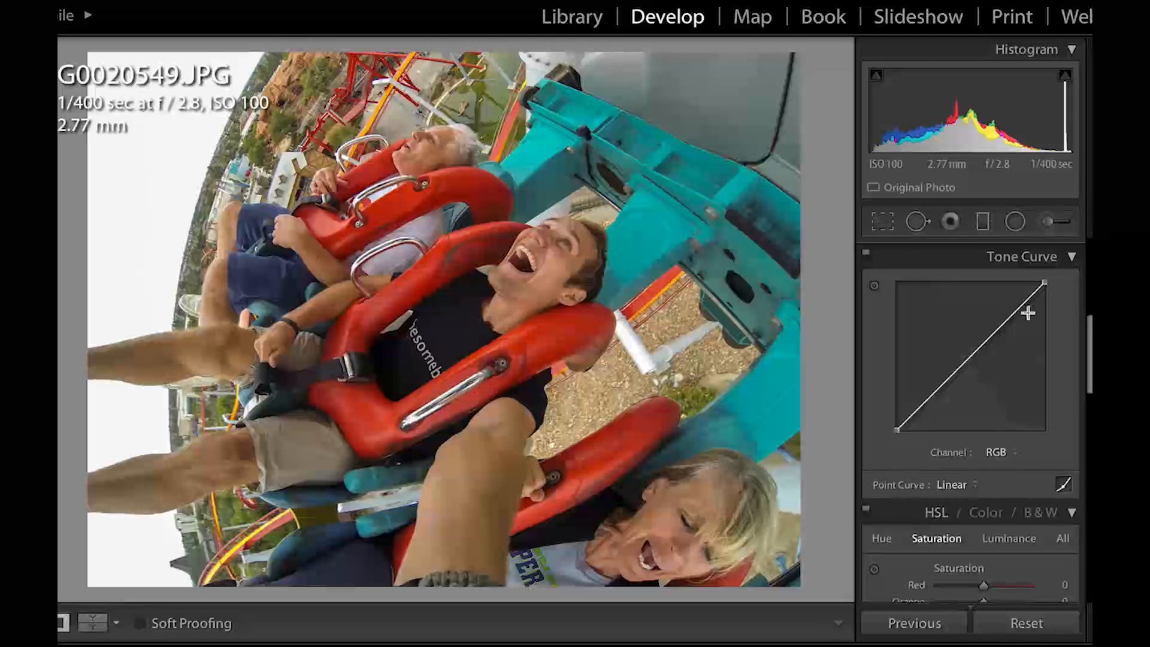
{"action": "left_click", "coordinate": [1012, 313]}
{"action": "left_click_drag", "start_coordinate": [1012, 314], "coordinate": [1010, 312]}
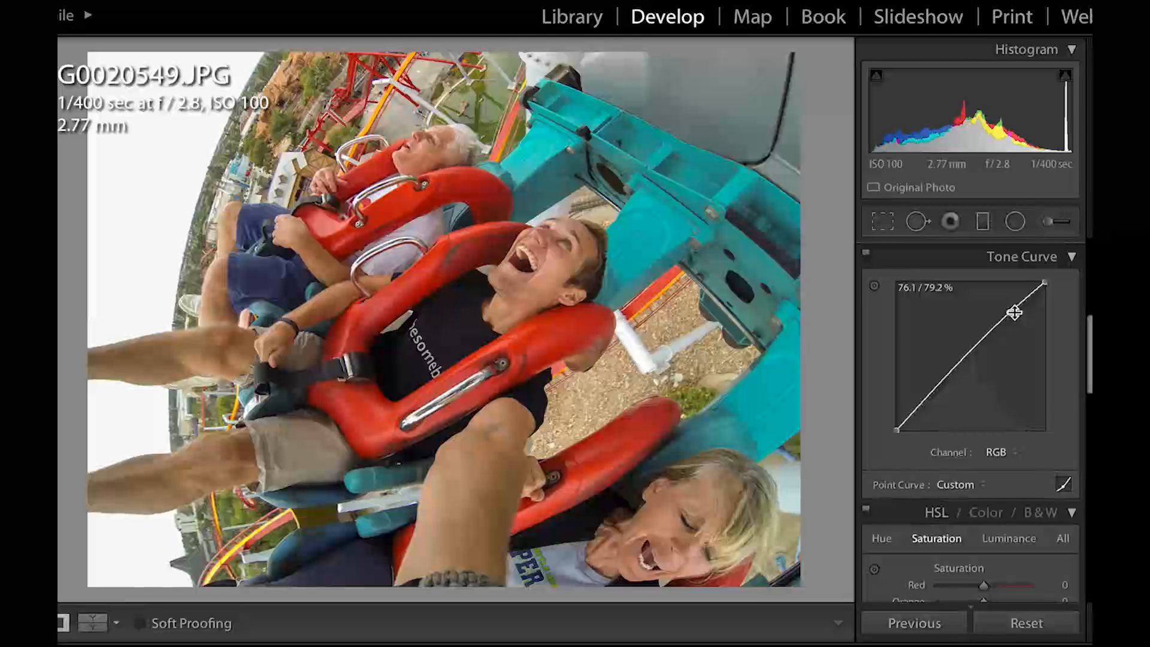
- Shape the tone curve into an S by adding a darker shadows point at about 29.4 / 25.9 % and raising the highlights point slightly
{"action": "scroll", "coordinate": [1014, 314], "scroll_direction": "up", "scroll_amount": 3}
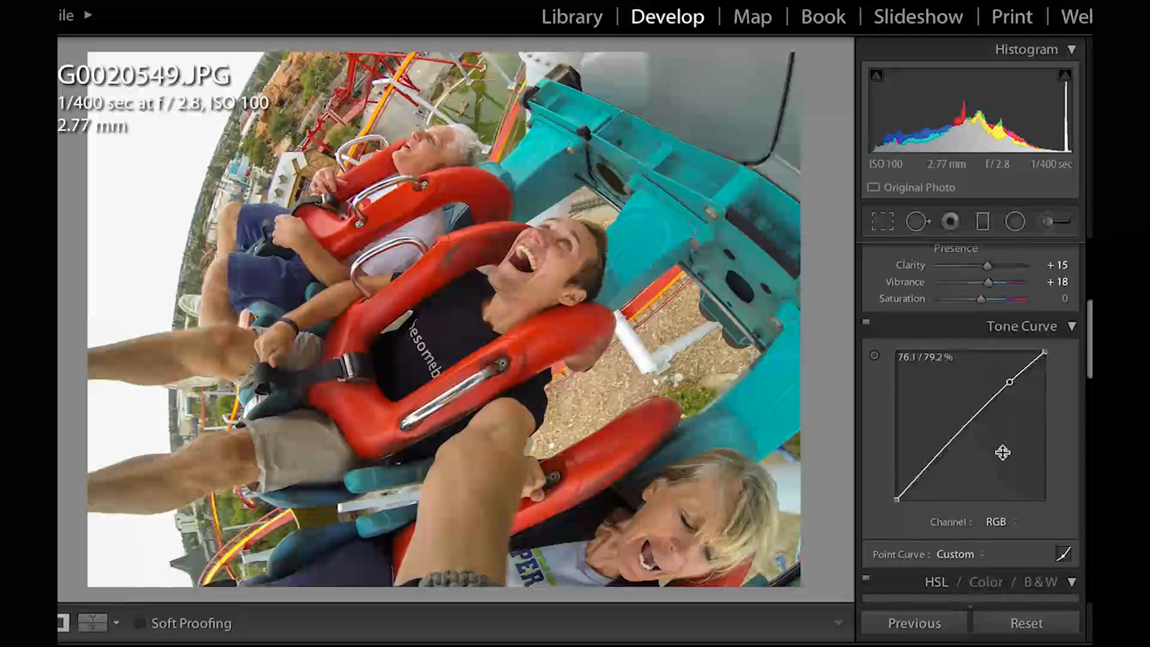
{"action": "left_click_drag", "start_coordinate": [935, 460], "coordinate": [940, 459]}
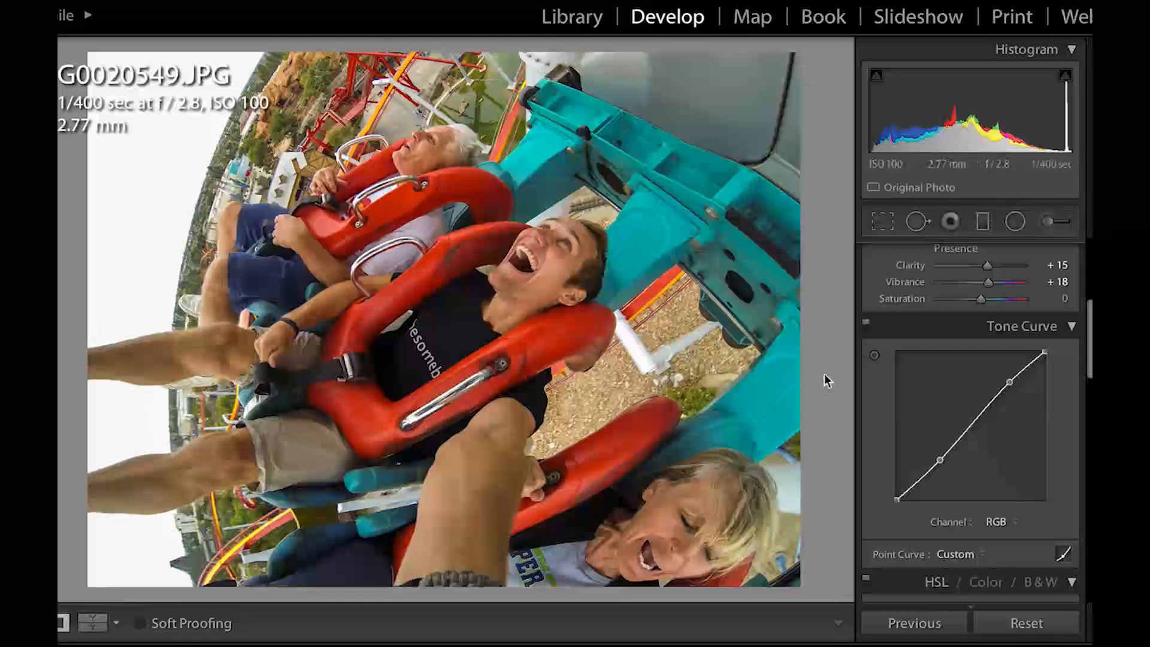
{"action": "mouse_move", "coordinate": [940, 460]}
{"action": "left_mouse_down"}
{"action": "mouse_move", "coordinate": [948, 470]}
{"action": "mouse_move", "coordinate": [940, 461]}
{"action": "left_mouse_up"}
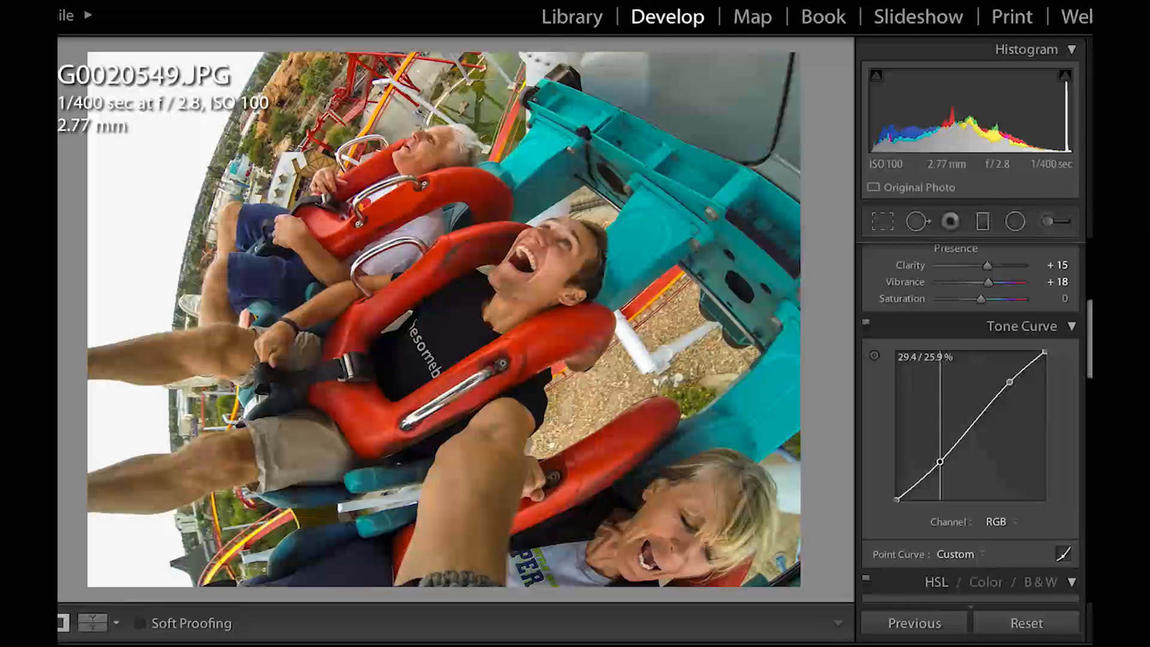
{"action": "left_click_drag", "start_coordinate": [1013, 384], "coordinate": [1008, 380]}
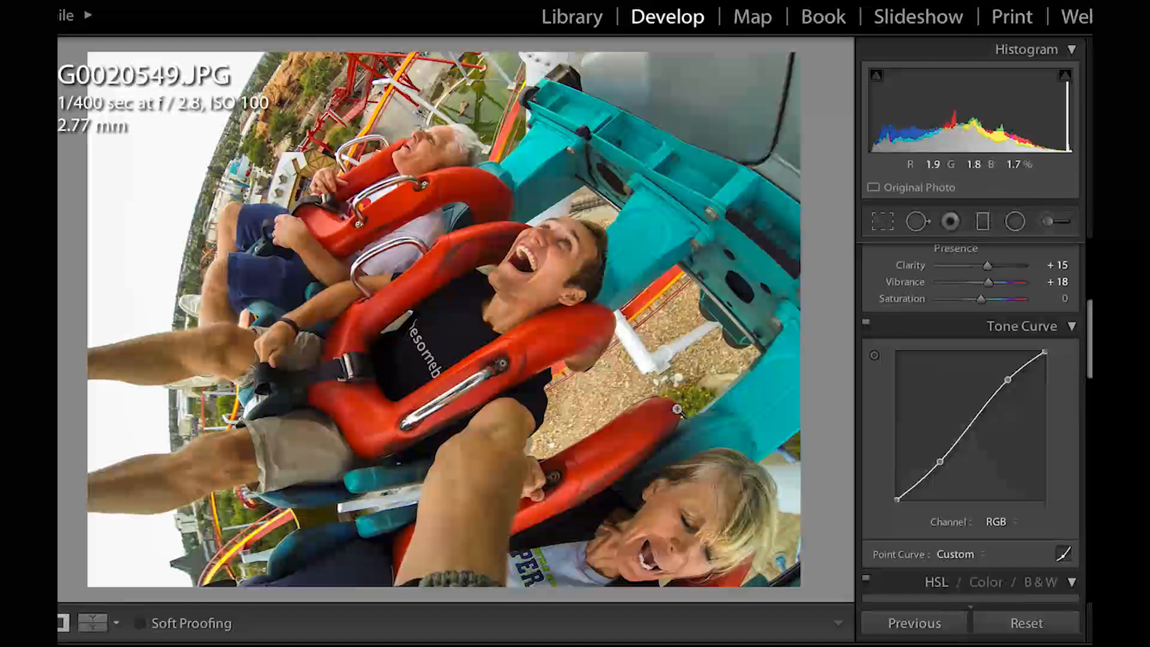
- Set the Green saturation to +100 in the HSL adjustments
{"action": "left_click_drag", "start_coordinate": [1091, 341], "coordinate": [1091, 391]}
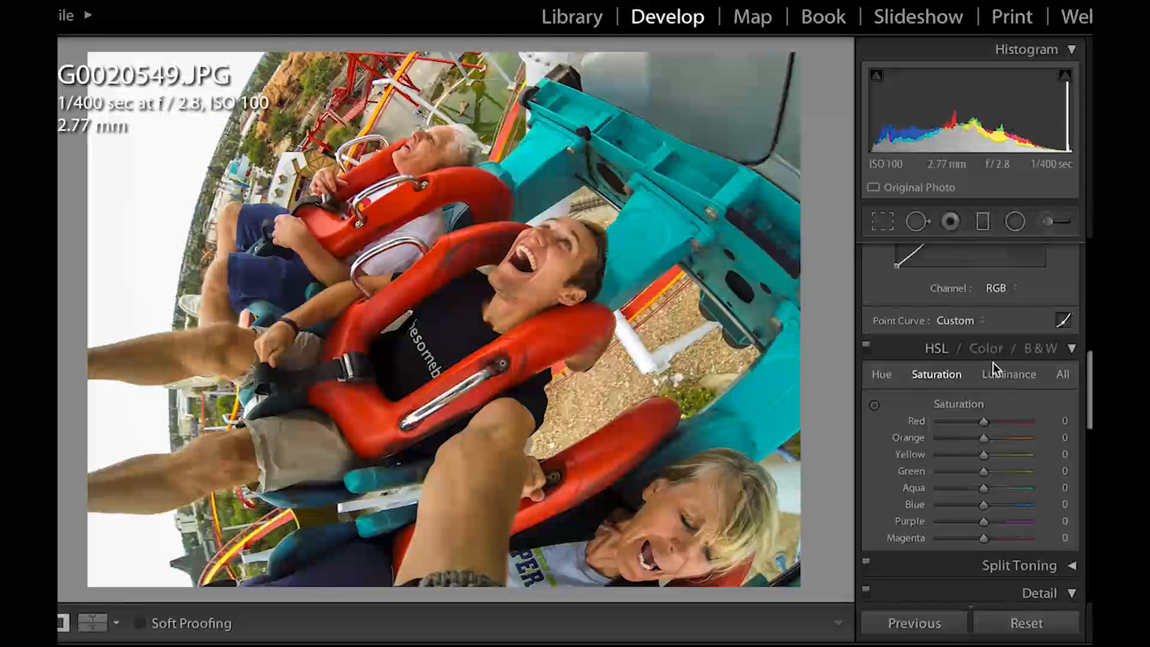
{"action": "left_click_drag", "start_coordinate": [1089, 403], "coordinate": [1088, 413]}
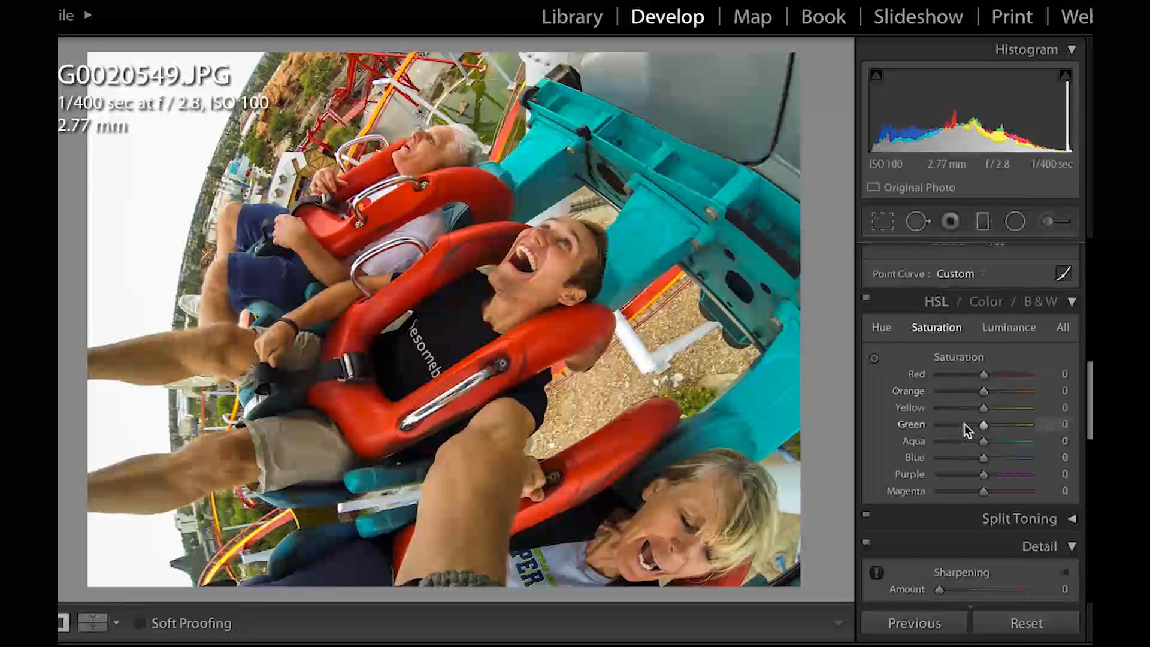
{"action": "left_click_drag", "start_coordinate": [983, 425], "coordinate": [1030, 431]}
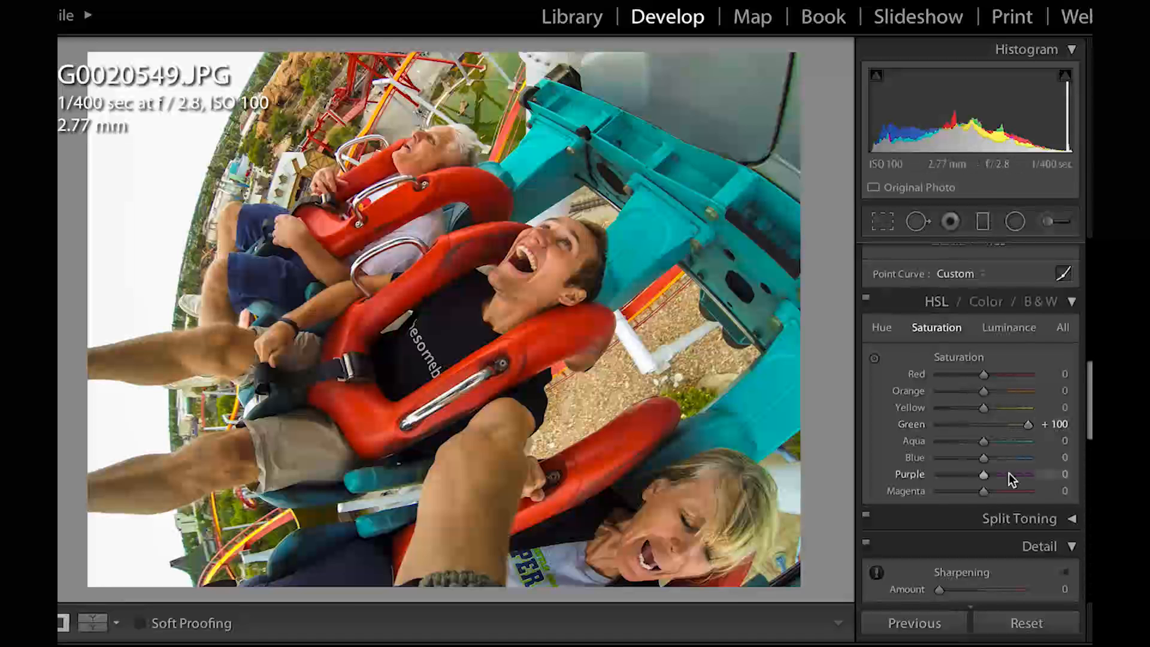
- Raise the Aqua saturation to +29 and the Red saturation to +42 in the HSL adjustments
{"action": "left_click_drag", "start_coordinate": [987, 459], "coordinate": [996, 444]}
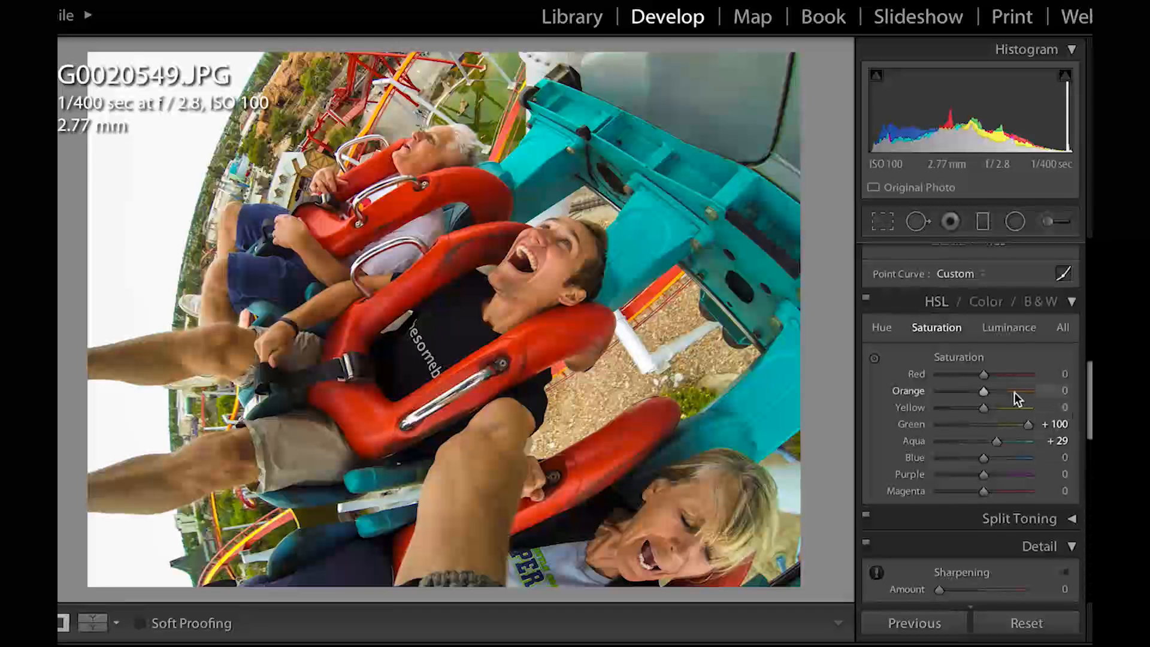
{"action": "left_click_drag", "start_coordinate": [985, 375], "coordinate": [1003, 372]}
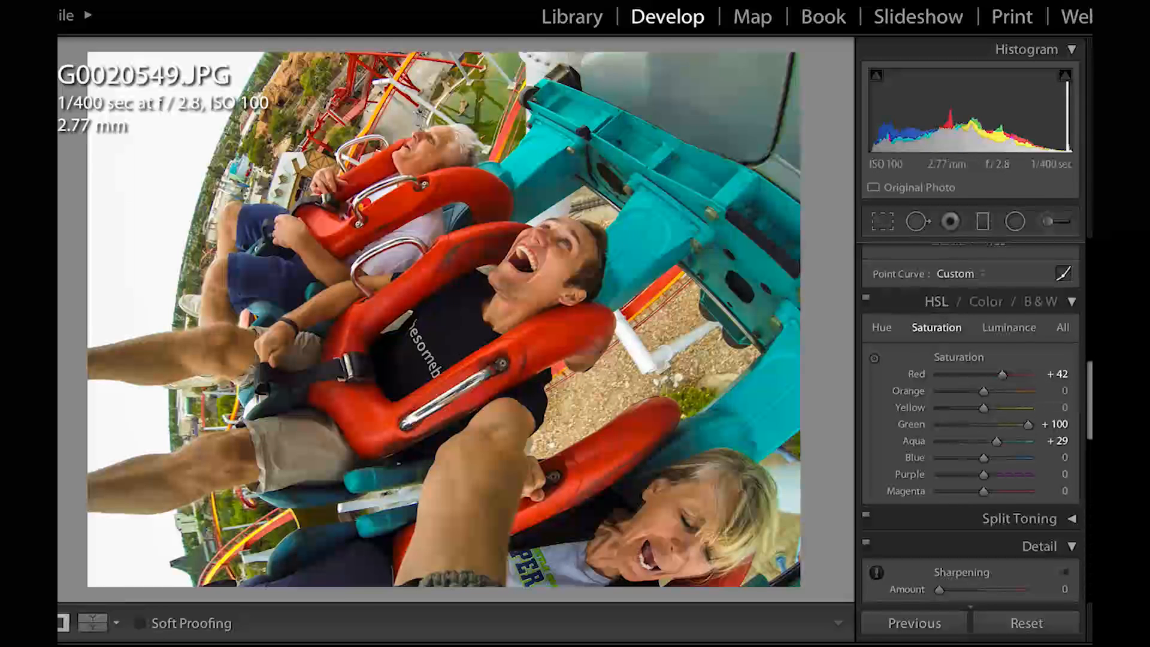
- Set the sharpening Amount to 49 and inspect the sharpened detail around the middle rider
{"action": "scroll", "coordinate": [970, 419], "scroll_direction": "down", "scroll_amount": 5}
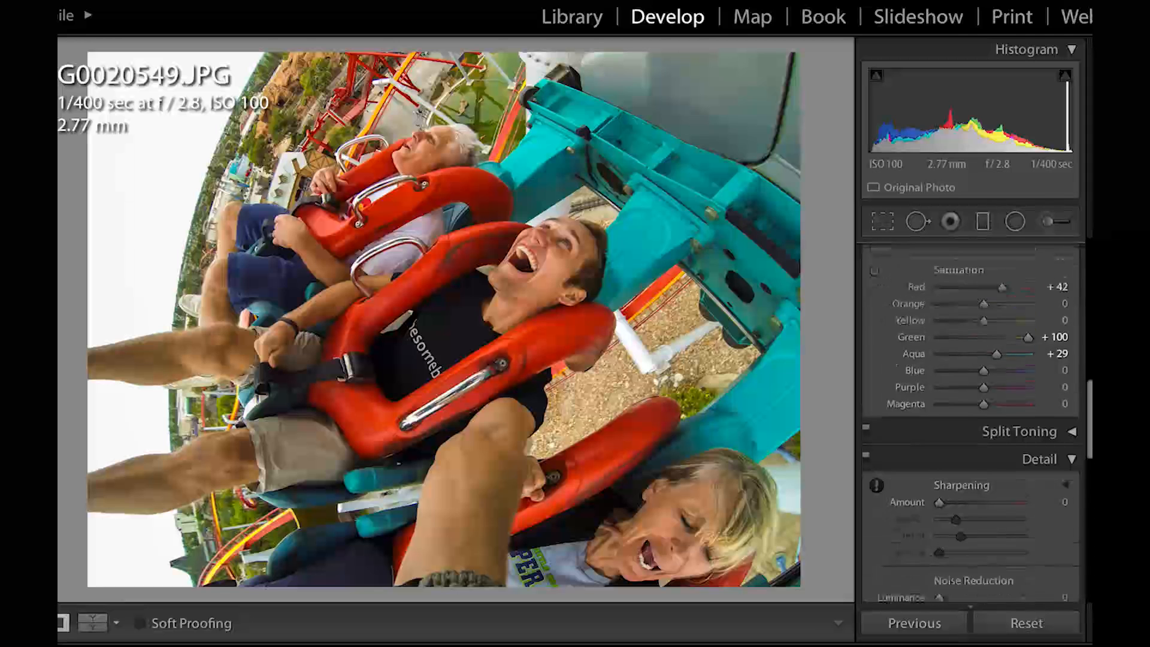
{"action": "left_click_drag", "start_coordinate": [939, 413], "coordinate": [970, 413]}
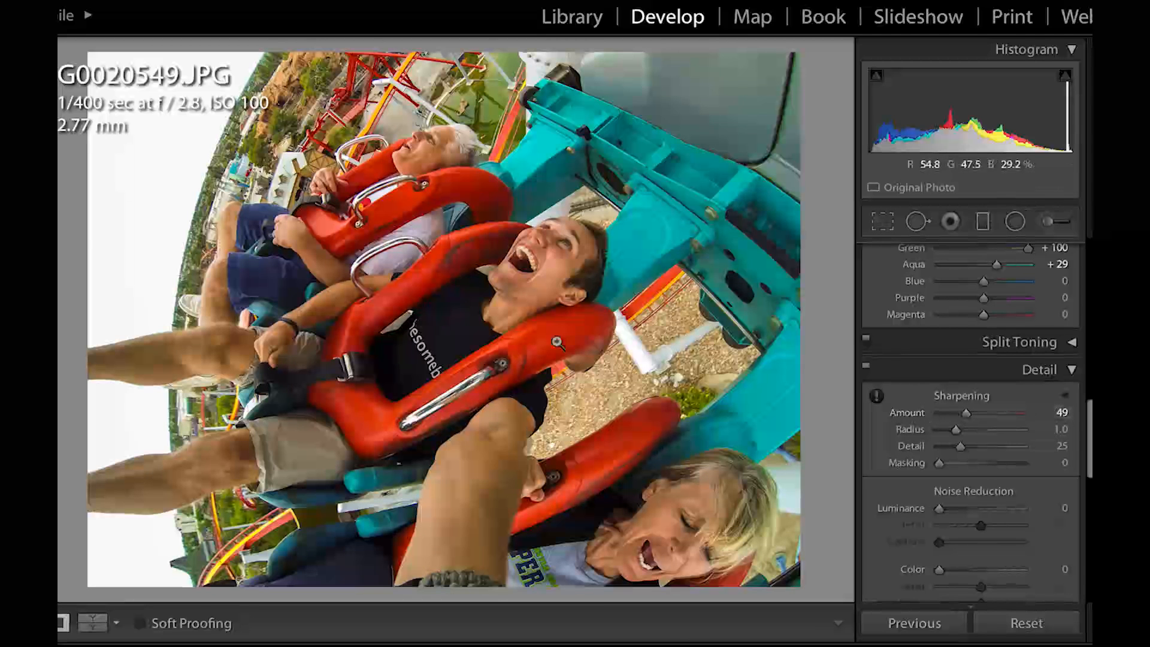
{"action": "left_click", "coordinate": [574, 281]}
{"action": "left_click_drag", "start_coordinate": [383, 298], "coordinate": [529, 425]}
{"action": "left_click", "coordinate": [523, 341]}
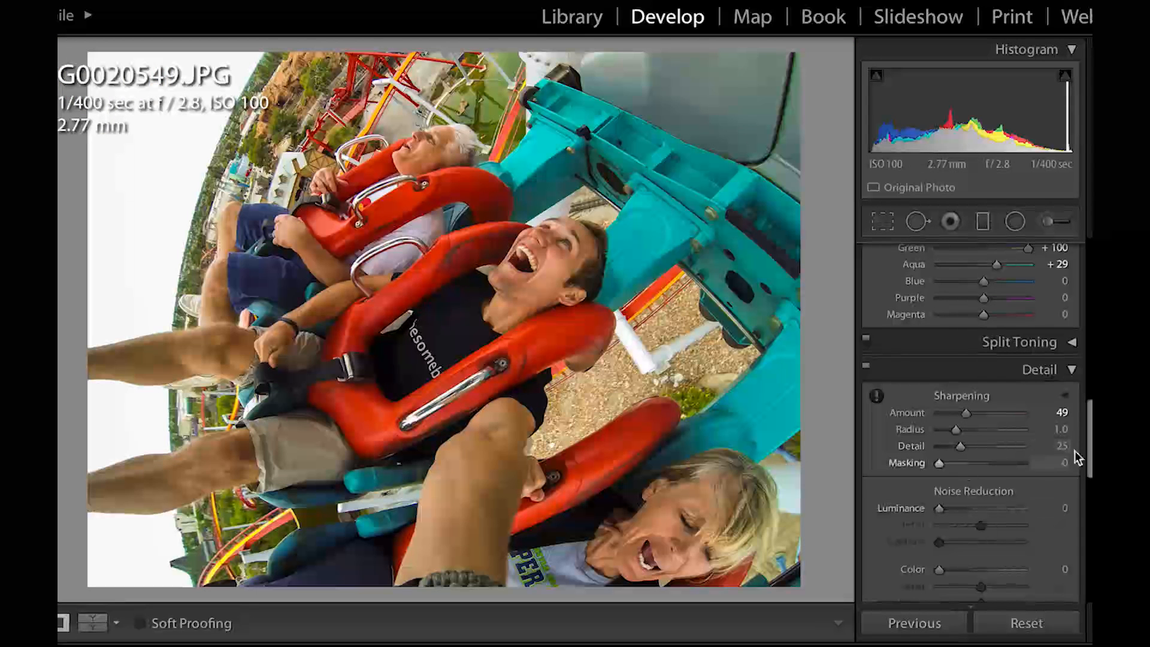
- Add a Highlight Priority post-crop vignette with Amount −12, trying Highlights at 100 and resetting it to 0
{"action": "scroll", "coordinate": [1084, 448], "scroll_direction": "down", "scroll_amount": 2}
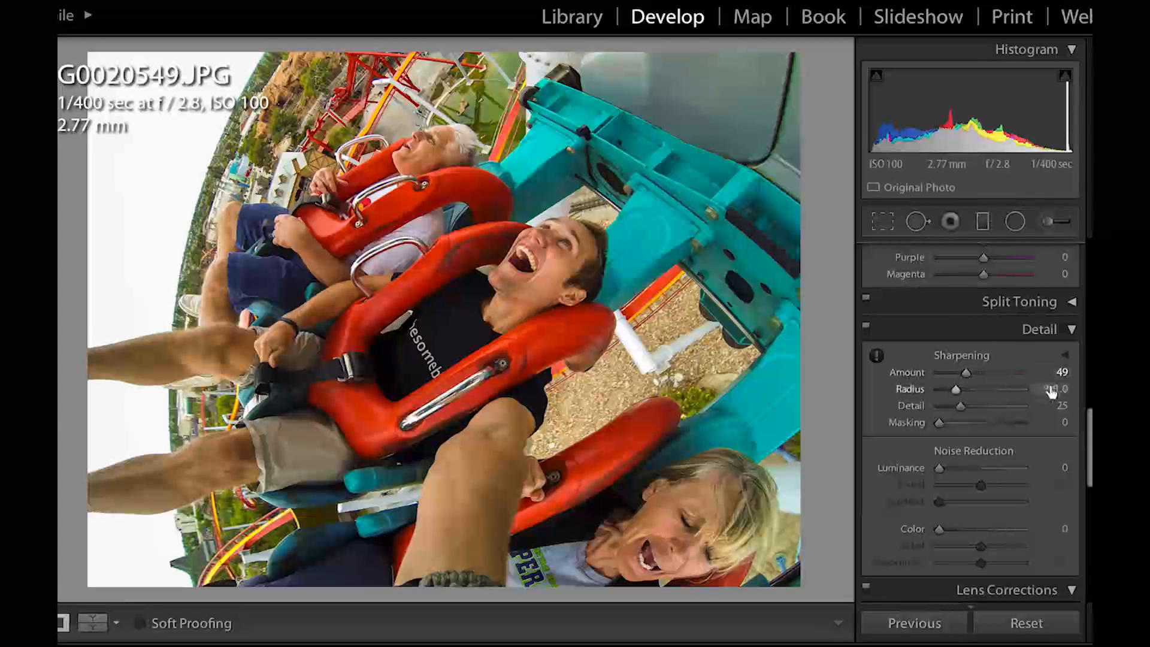
{"action": "scroll", "coordinate": [970, 419], "scroll_direction": "down", "scroll_amount": 4}
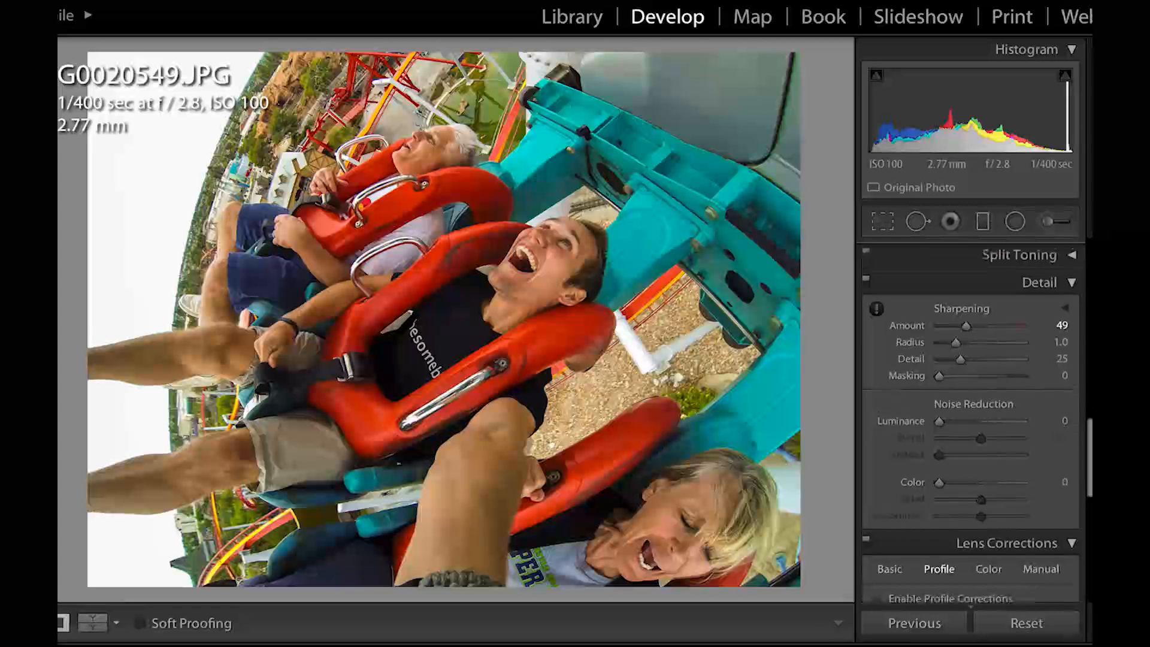
{"action": "scroll", "coordinate": [1089, 490], "scroll_direction": "down", "scroll_amount": 4}
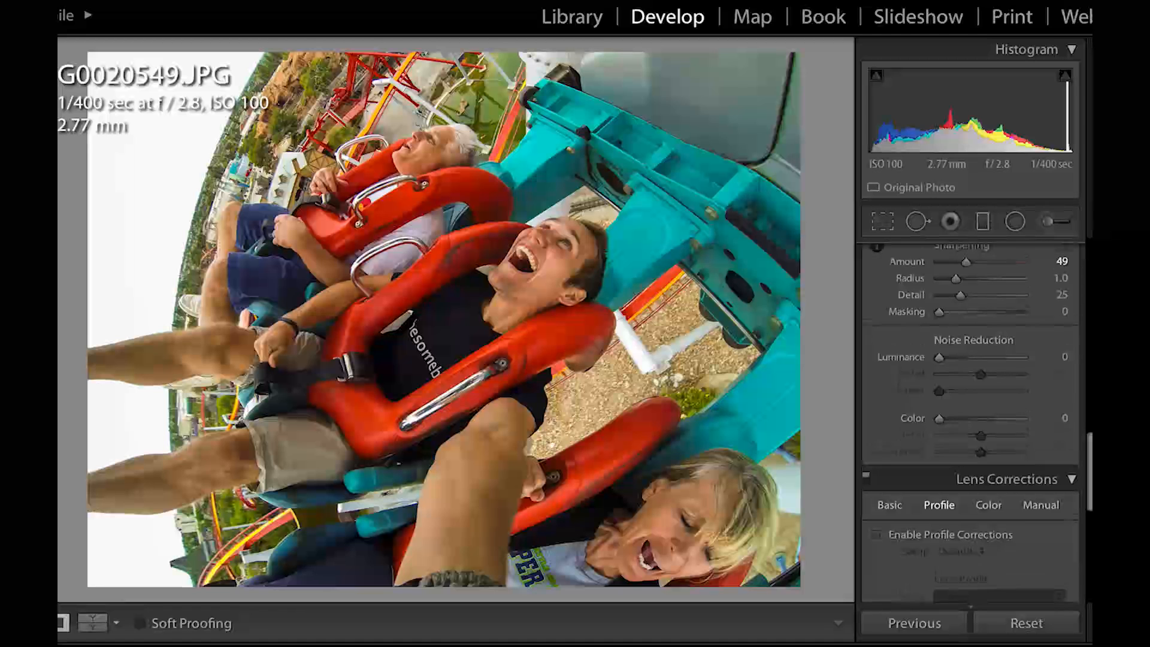
{"action": "scroll", "coordinate": [1089, 490], "scroll_direction": "down", "scroll_amount": 6}
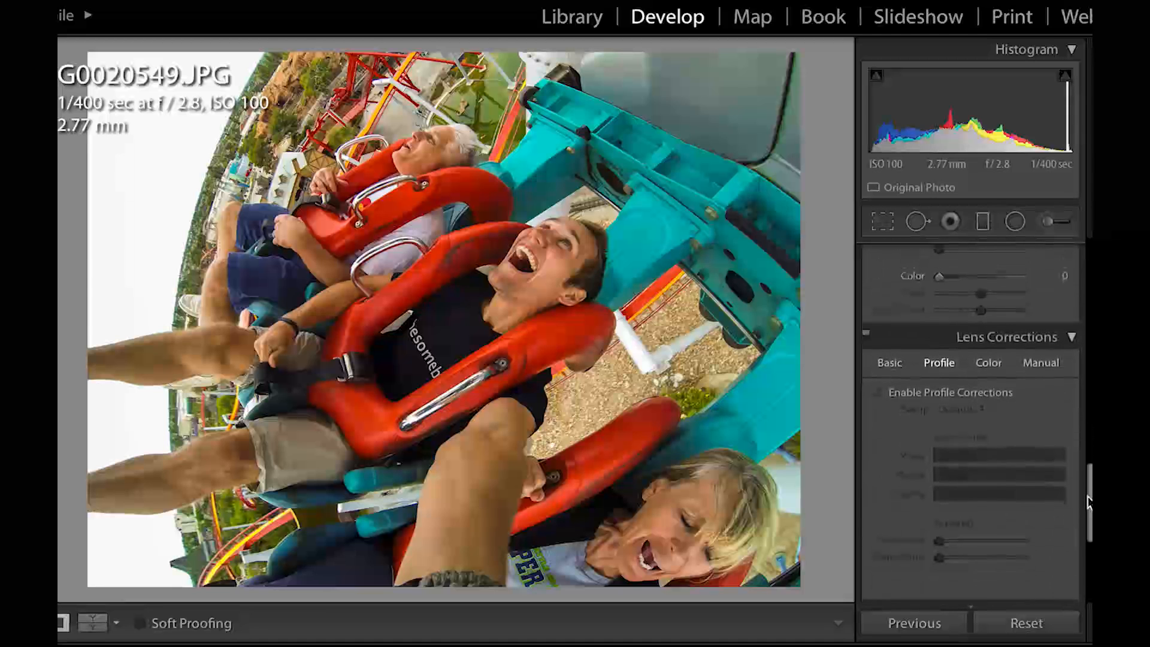
{"action": "scroll", "coordinate": [972, 424], "scroll_direction": "down", "scroll_amount": 1}
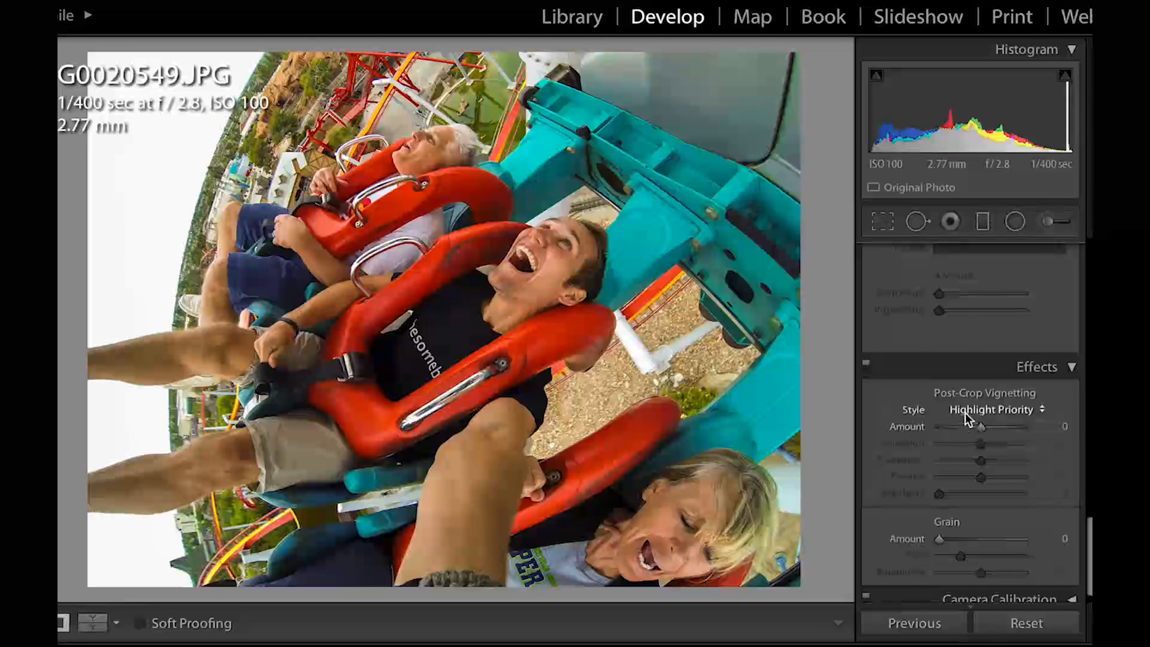
{"action": "left_click_drag", "start_coordinate": [981, 426], "coordinate": [975, 430]}
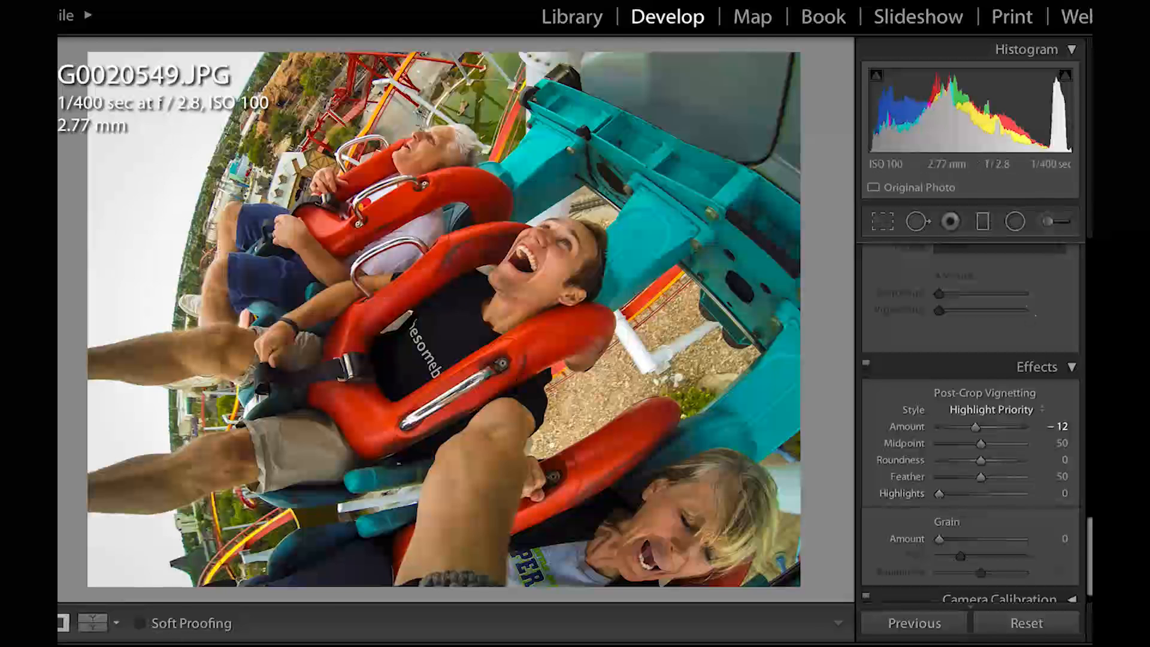
{"action": "left_click_drag", "start_coordinate": [939, 493], "coordinate": [1026, 497]}
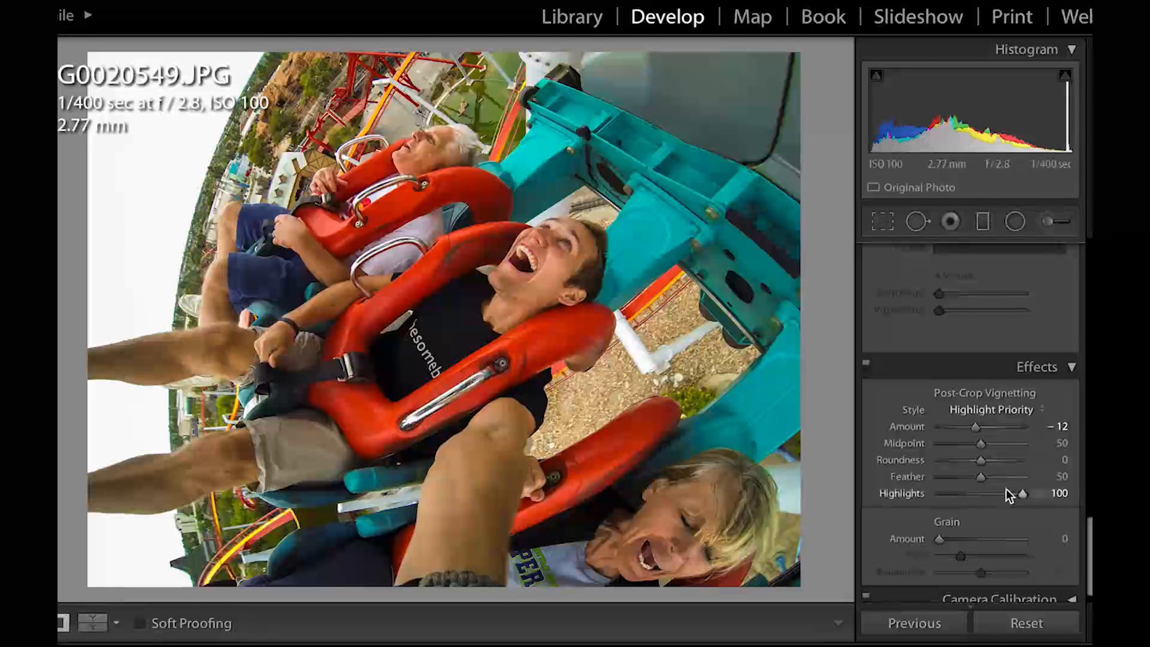
{"action": "double_click", "coordinate": [1024, 495]}
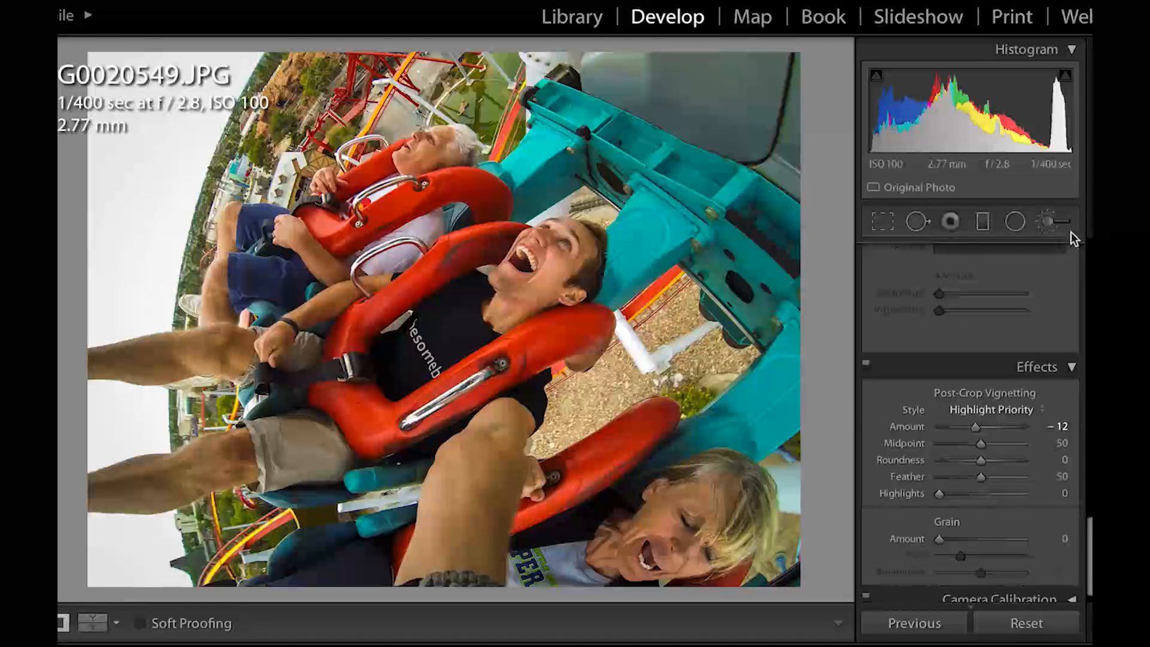
- Create an Adjustment Brush mask with brush size 16.0 and paint over the outstretched legs at the photo's edge
{"action": "left_click", "coordinate": [1051, 225]}
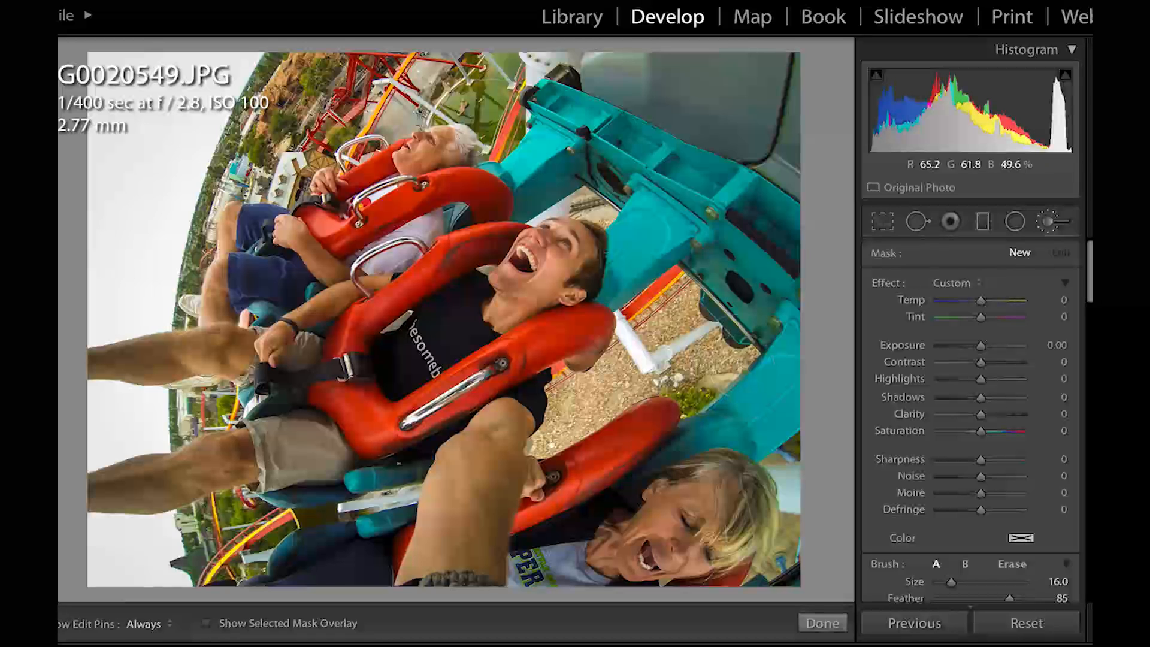
{"action": "key", "text": "h"}
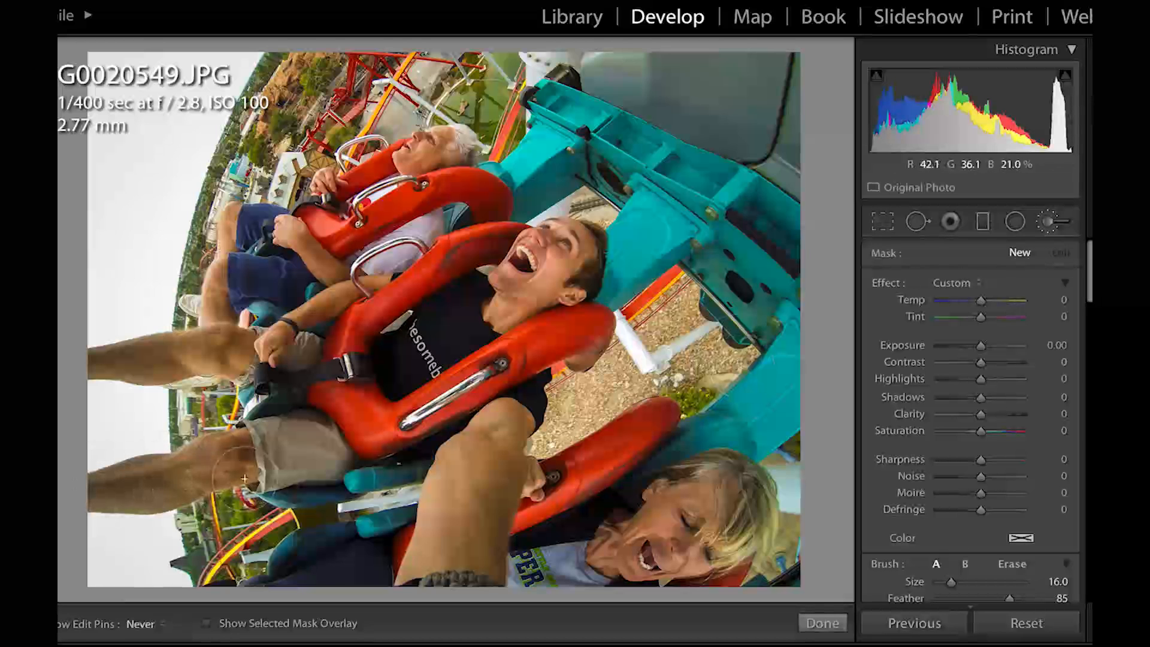
{"action": "key", "text": "h"}
{"action": "key", "text": "h"}
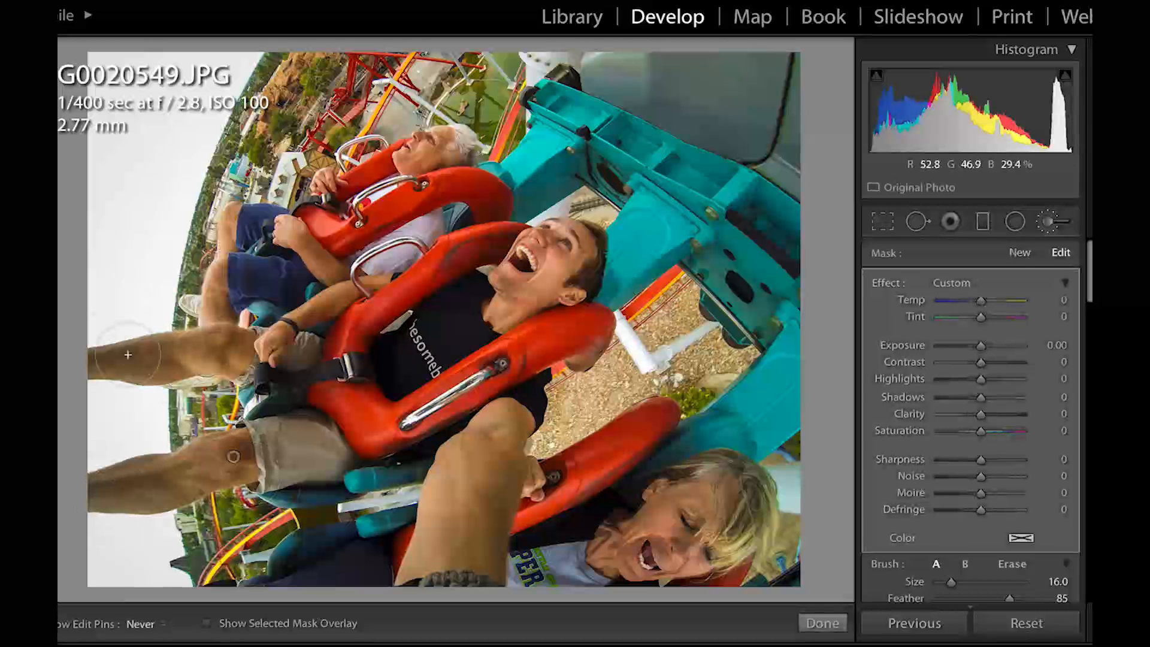
{"action": "key", "text": "h"}
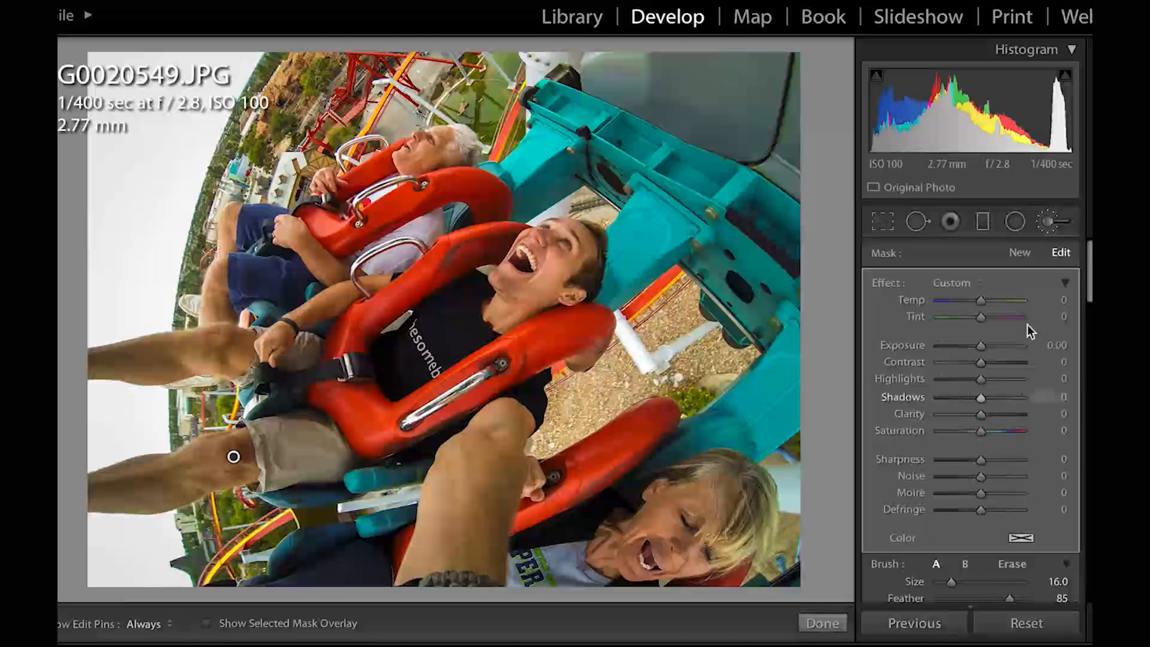
- Raise the Exposure of the painted leg mask to 1.35 to brighten the legs
{"action": "scroll", "coordinate": [1091, 288], "scroll_direction": "down", "scroll_amount": 3}
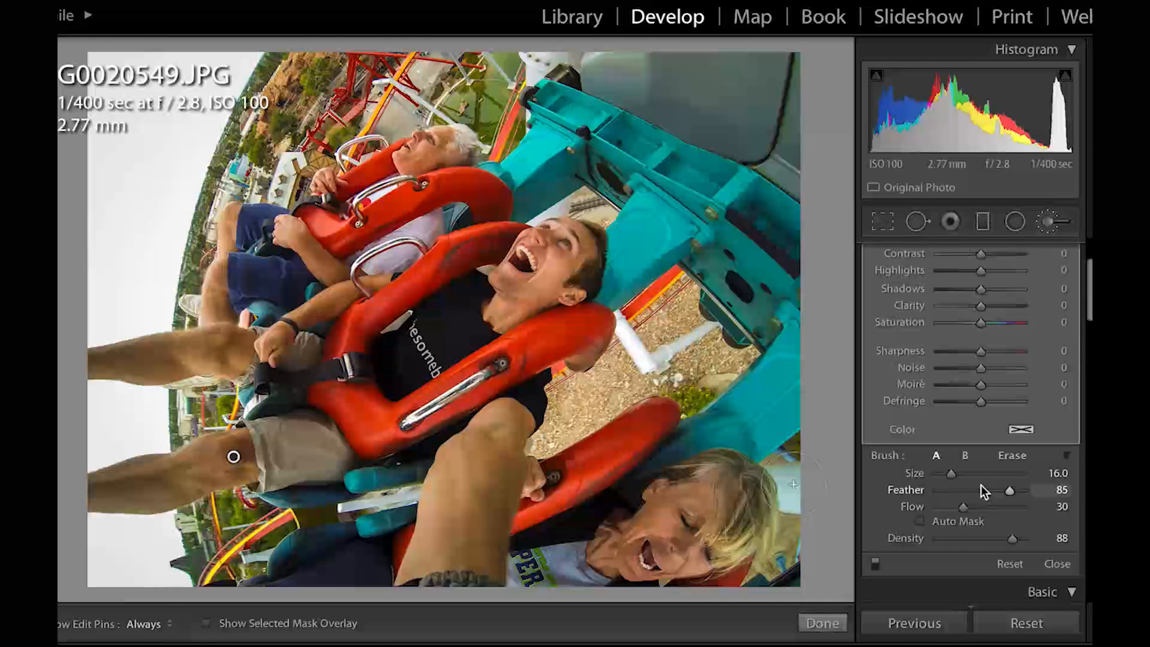
{"action": "left_click", "coordinate": [1012, 455]}
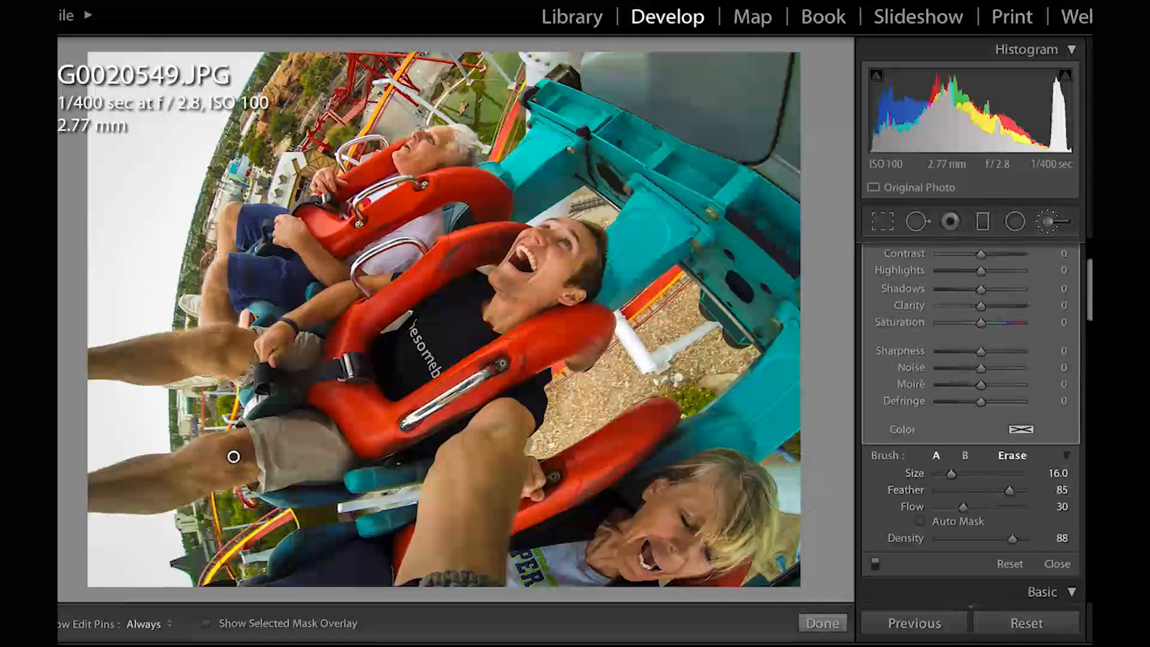
{"action": "scroll", "coordinate": [980, 353], "scroll_direction": "up", "scroll_amount": 3}
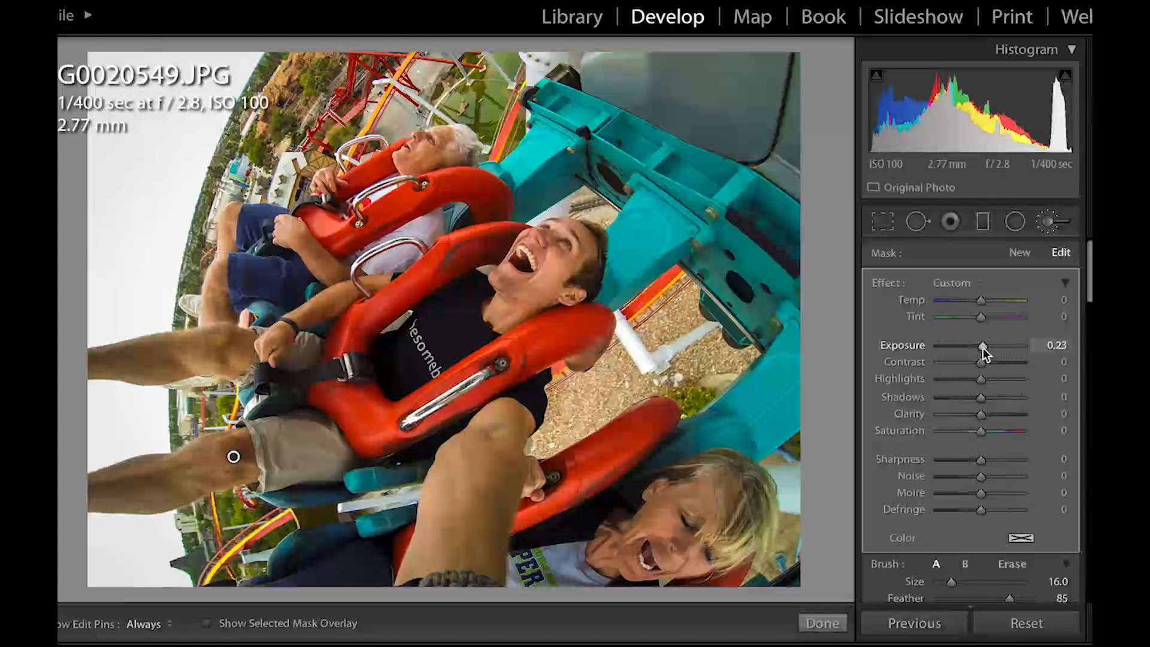
{"action": "left_click_drag", "start_coordinate": [982, 347], "coordinate": [1004, 347]}
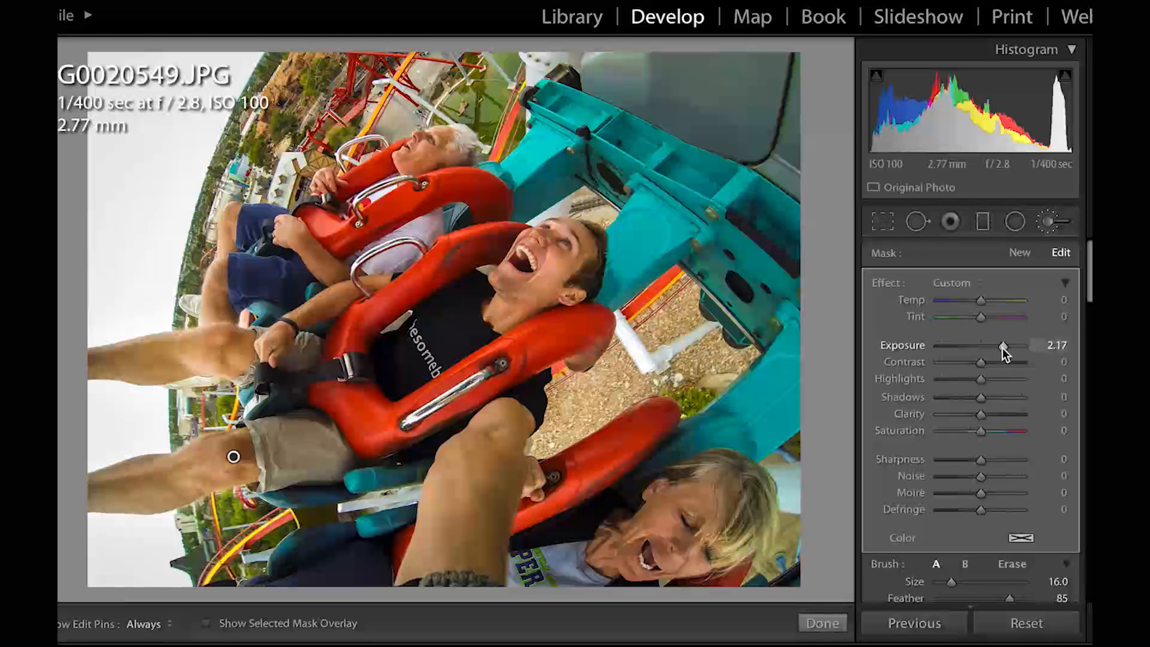
{"action": "left_click_drag", "start_coordinate": [1004, 349], "coordinate": [995, 354]}
- Refine the brushed mask along the lower leg, reduce the brush size to 10.0 and finish the brush adjustment
{"action": "key", "text": "h"}
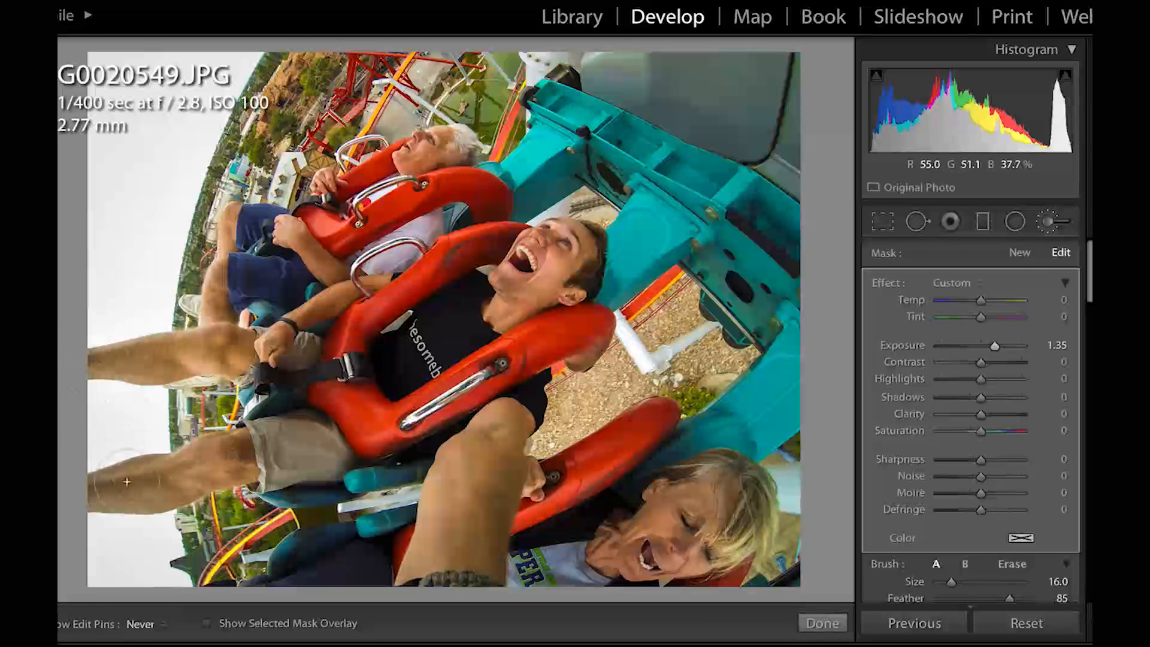
{"action": "key", "text": "h"}
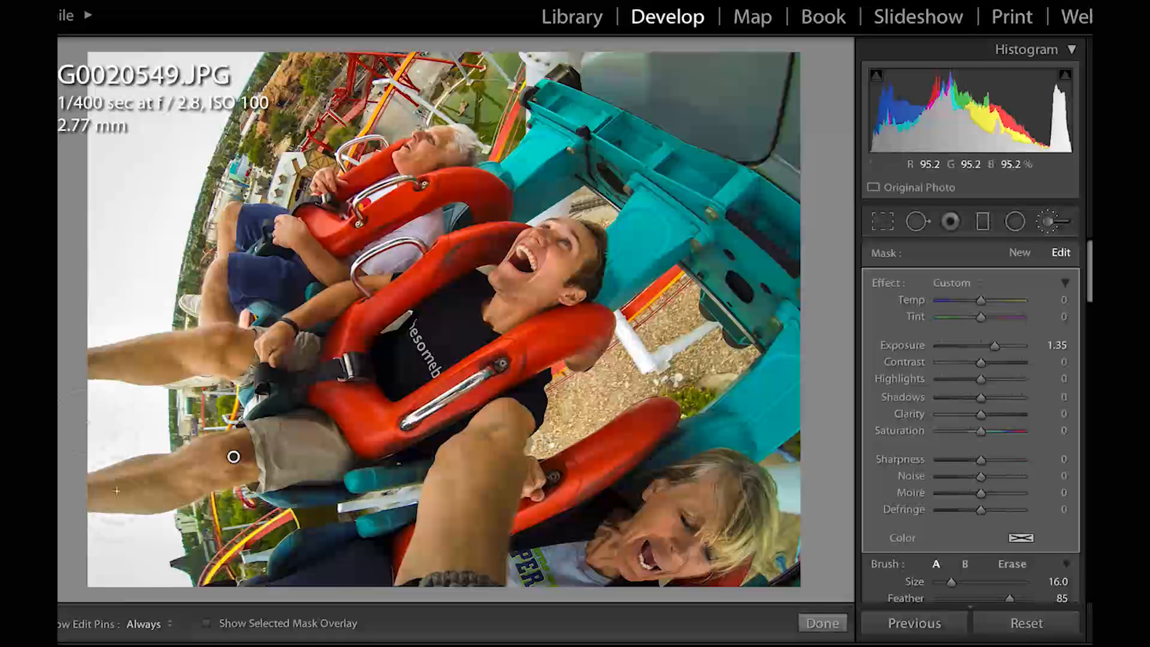
{"action": "scroll", "coordinate": [104, 360], "scroll_direction": "down", "scroll_amount": 3}
{"action": "key", "text": "h"}
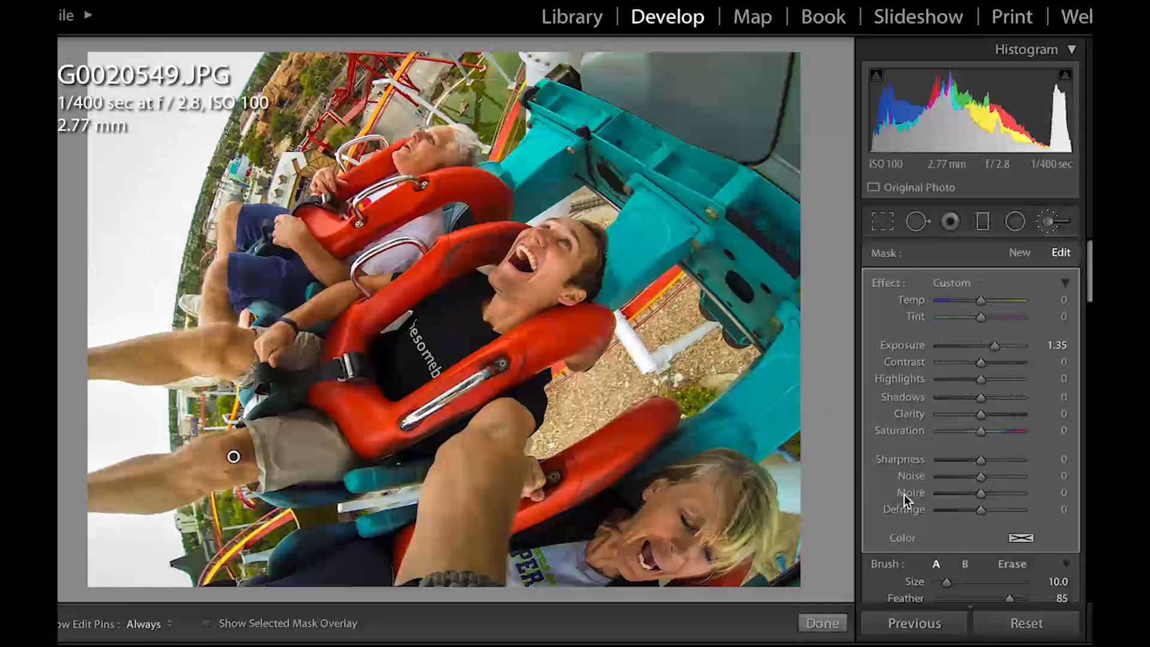
{"action": "left_click", "coordinate": [823, 623]}
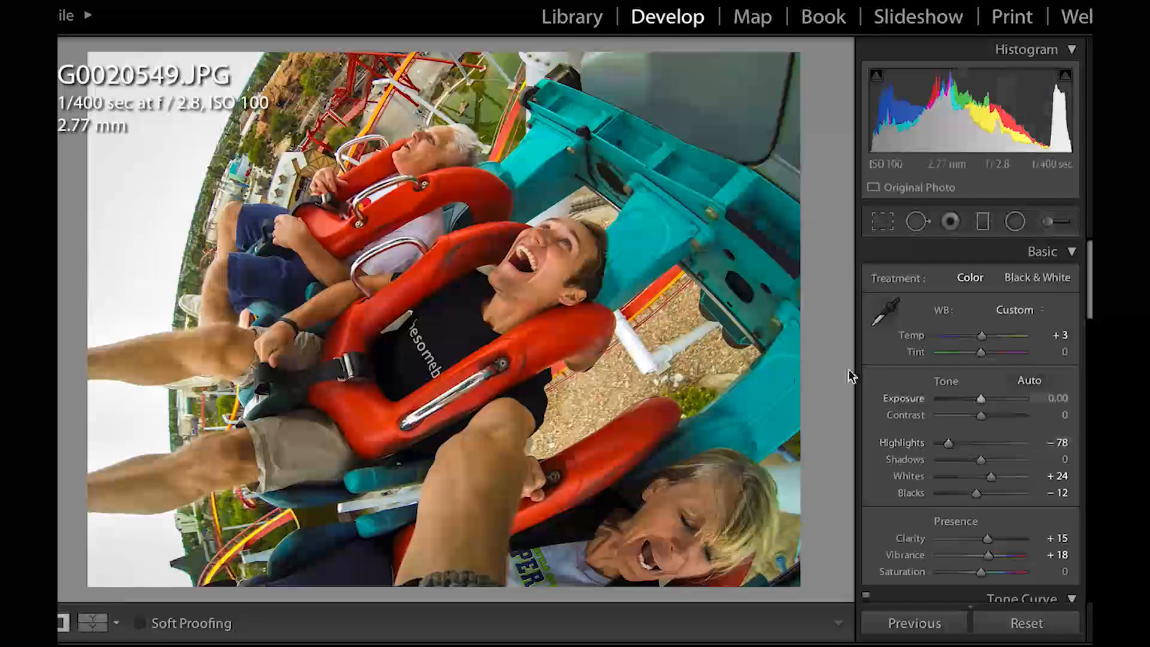
{"action": "left_click_drag", "start_coordinate": [661, 345], "coordinate": [669, 336]}
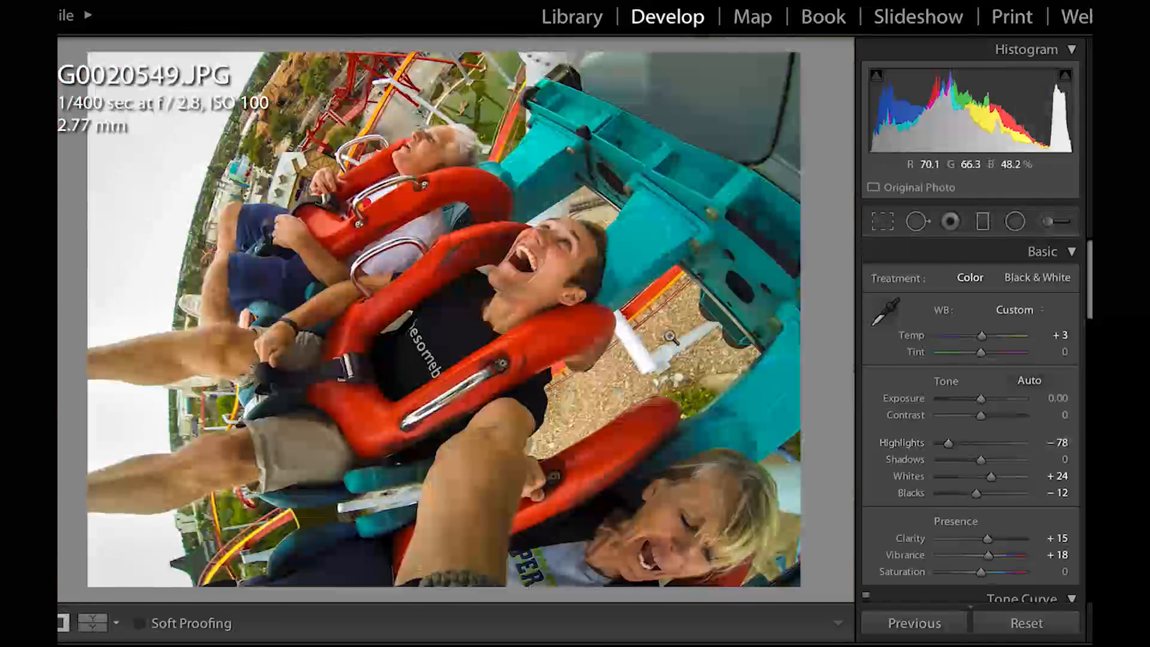
{"action": "left_click_drag", "start_coordinate": [623, 270], "coordinate": [629, 282]}
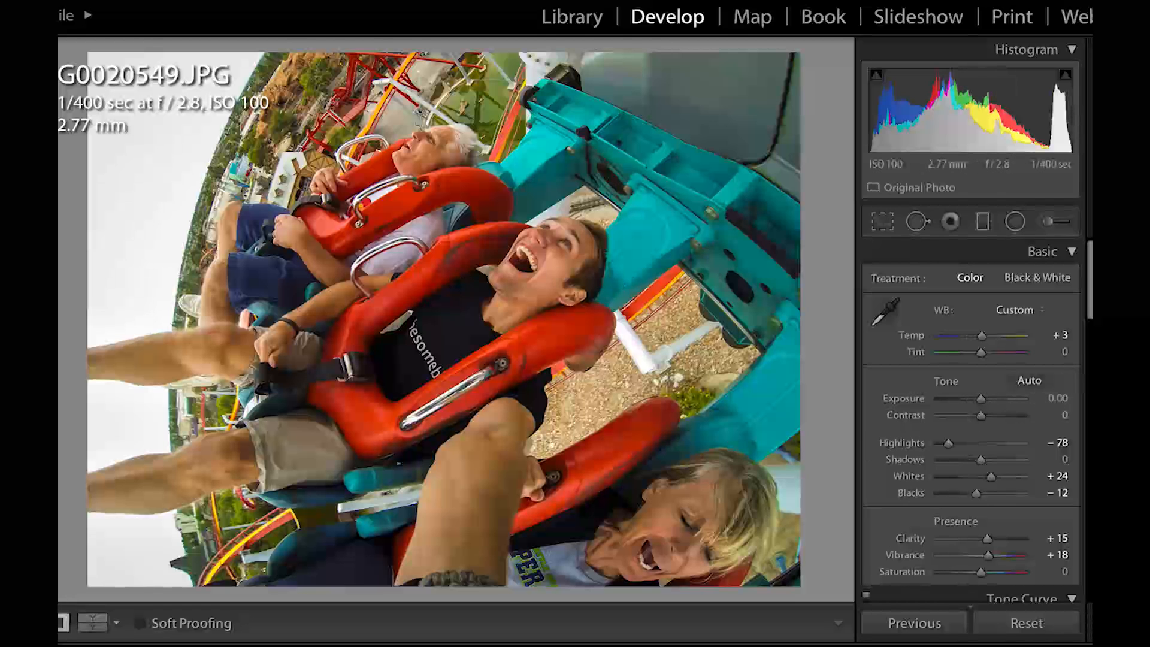
{"action": "scroll", "coordinate": [1090, 280], "scroll_direction": "down", "scroll_amount": 2}
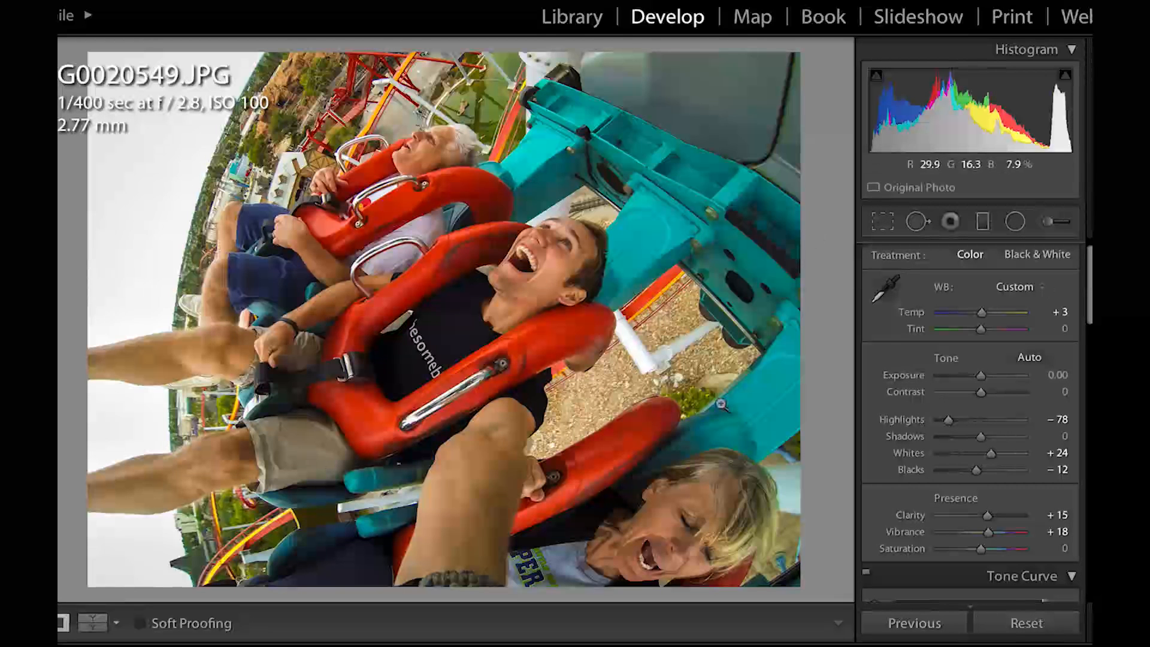